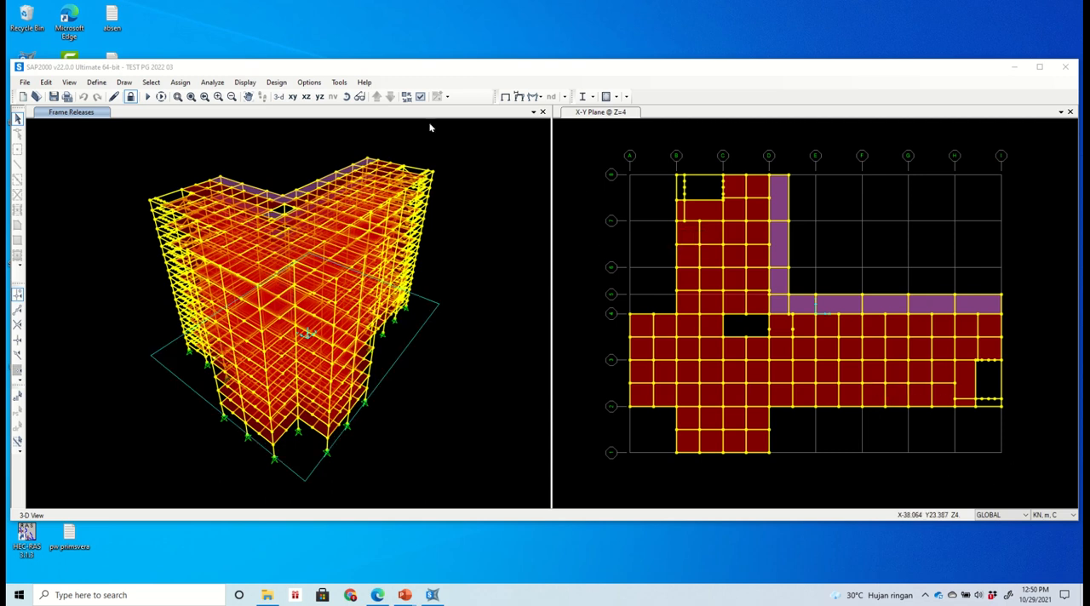
# - Change the plan view to the X-Z elevation at Y=3
pyautogui.click(308, 99)
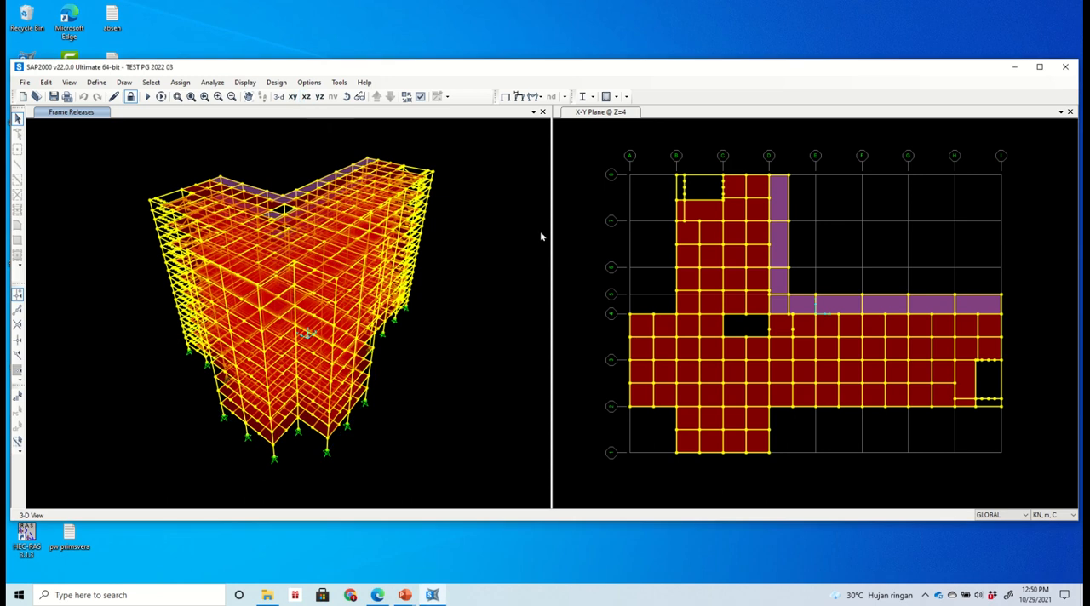
pyautogui.click(558, 135)
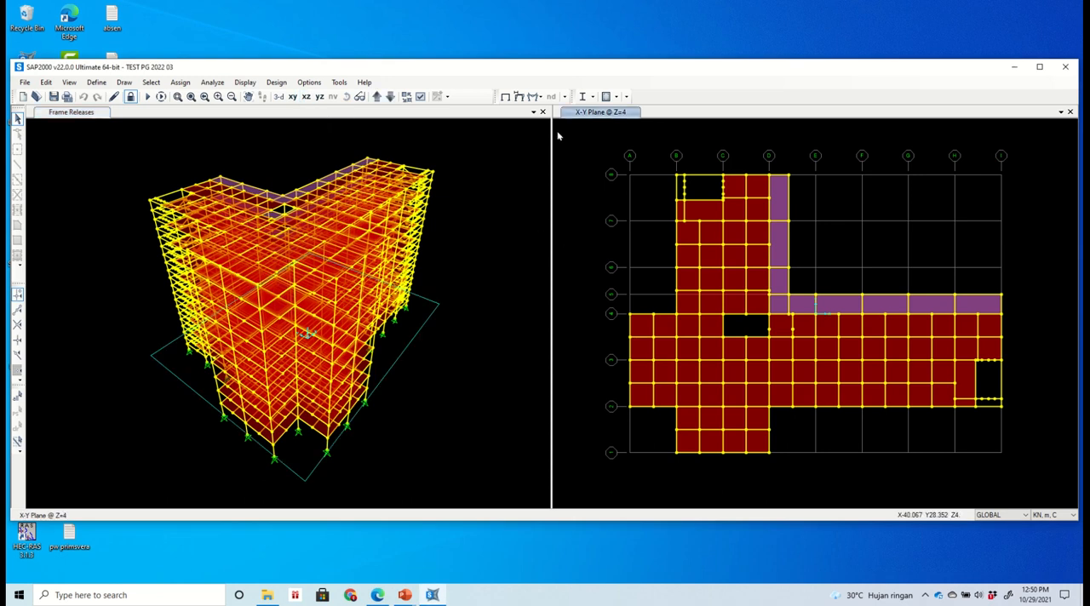
pyautogui.click(306, 96)
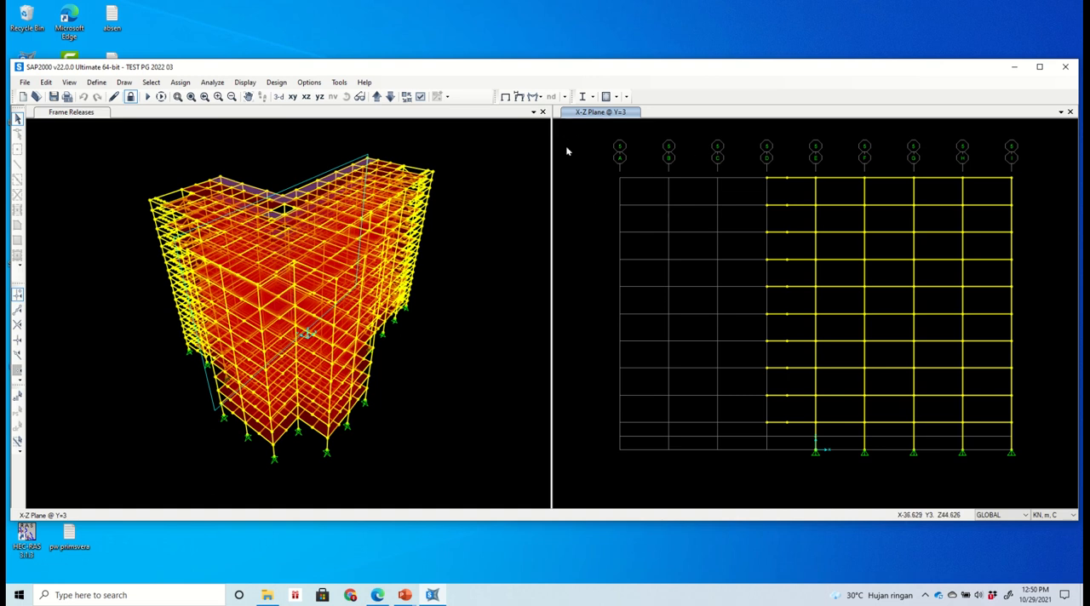
# - Set the 2D View Cutting Planes tolerance to 40 meters so the elevation includes frames from all parallel planes
pyautogui.moveTo(458, 7)
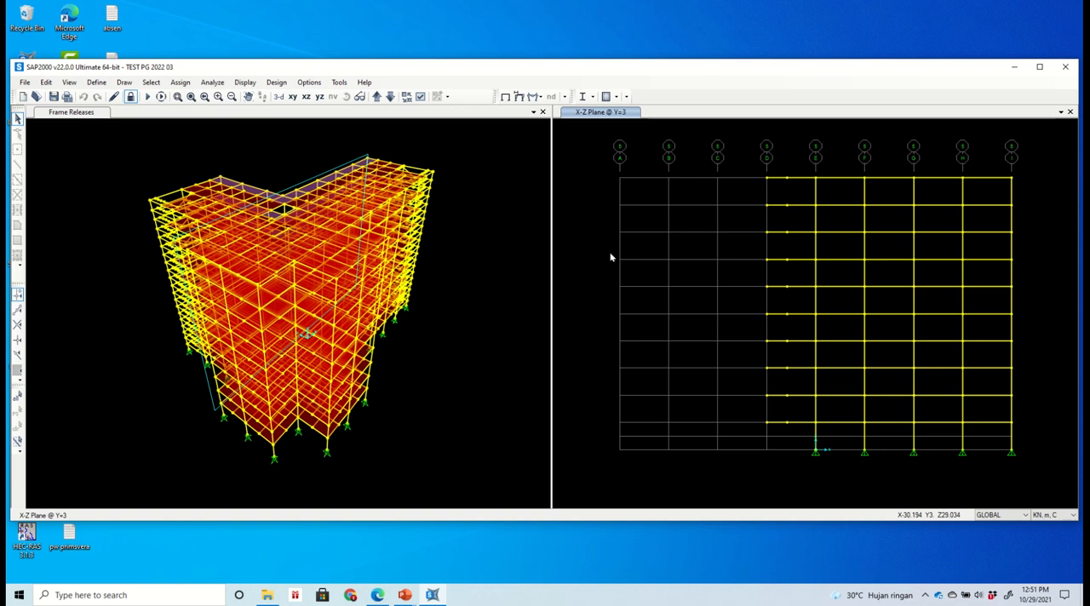
pyautogui.click(310, 82)
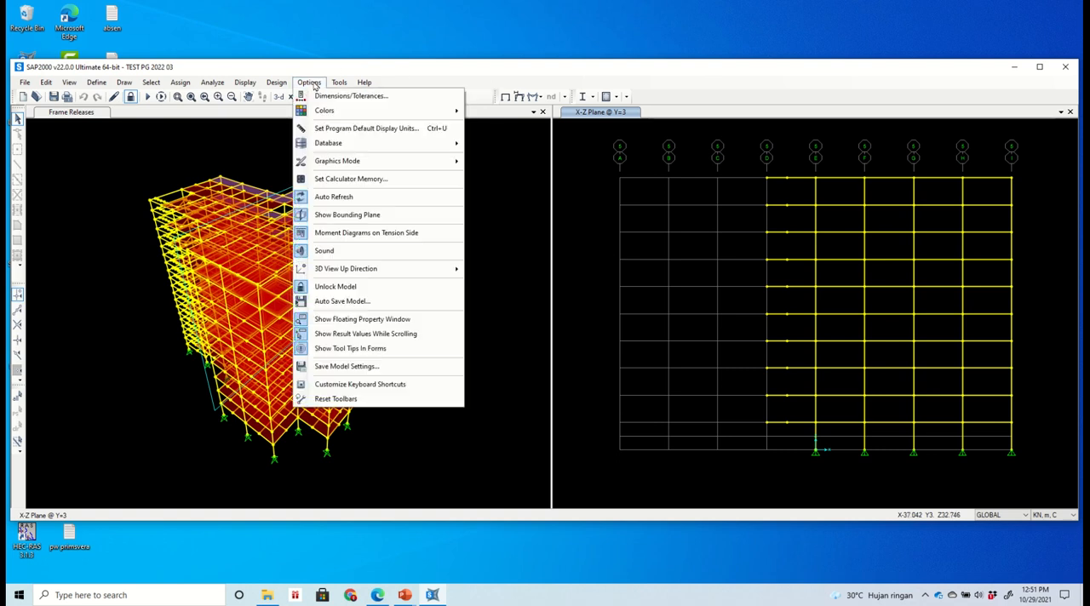
pyautogui.click(351, 95)
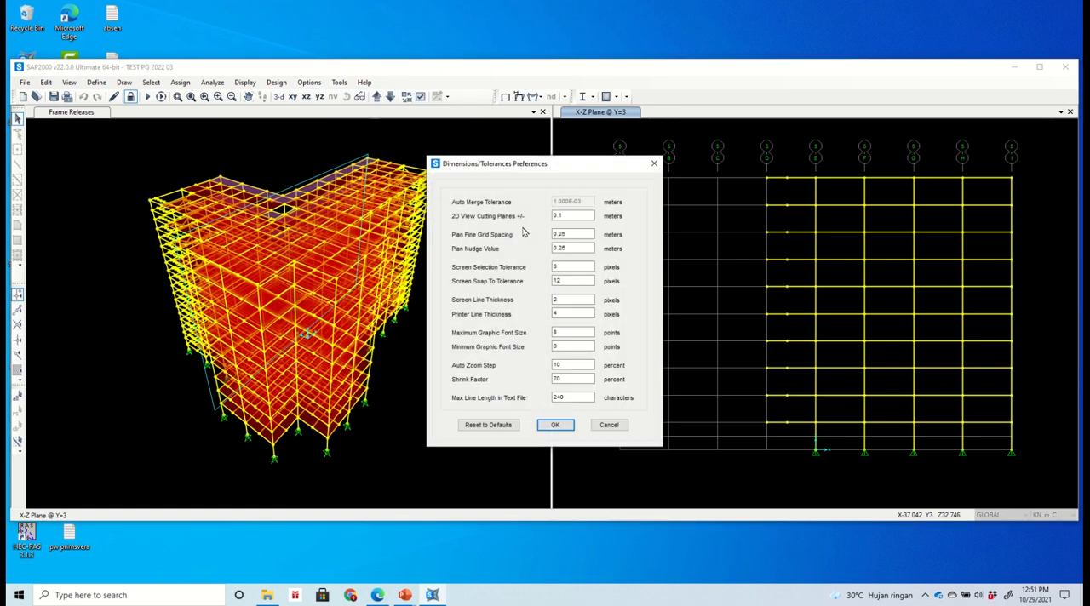
pyautogui.moveTo(583, 216); pyautogui.dragTo(529, 213)
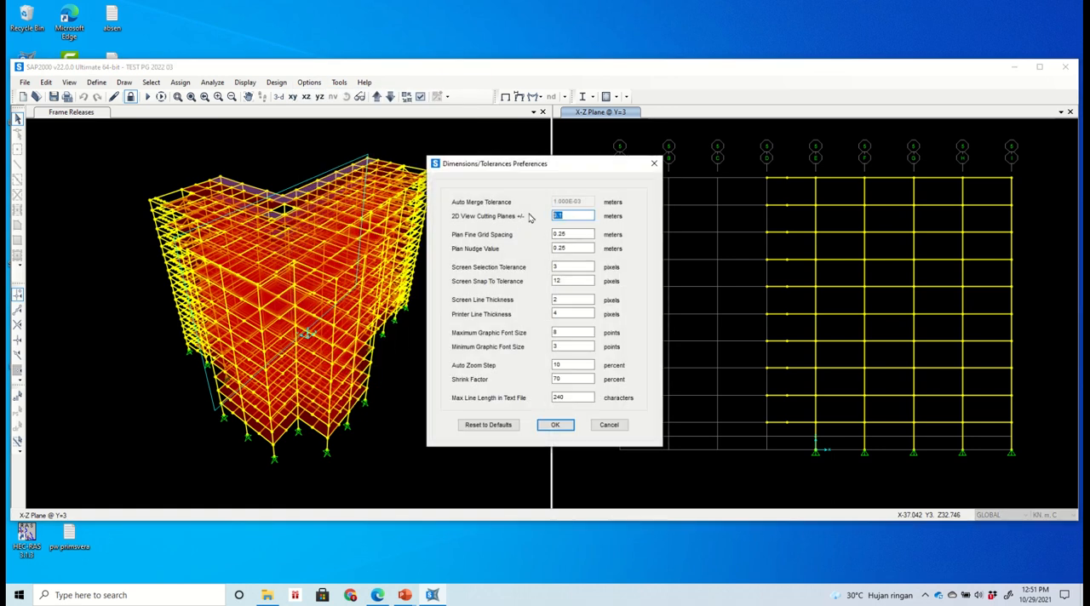
pyautogui.write('40')
pyautogui.click(555, 424)
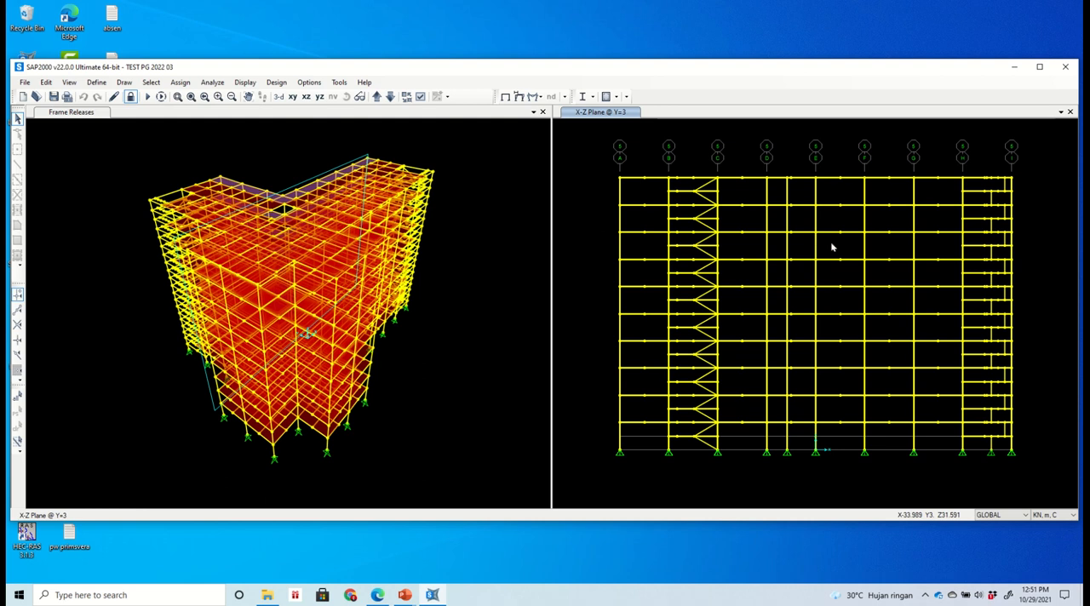
# - Select all top-storey columns across the X-Z elevation and show only that selection in the 3D view
pyautogui.moveTo(1038, 198); pyautogui.dragTo(860, 186)
pyautogui.moveTo(776, 200); pyautogui.dragTo(614, 201)
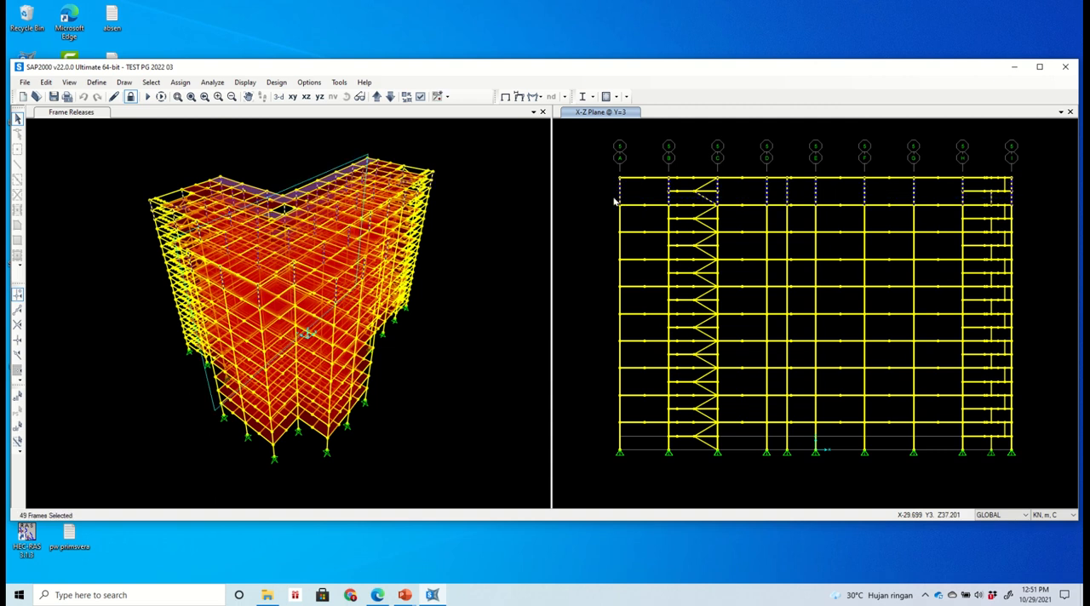
pyautogui.rightClick(490, 195)
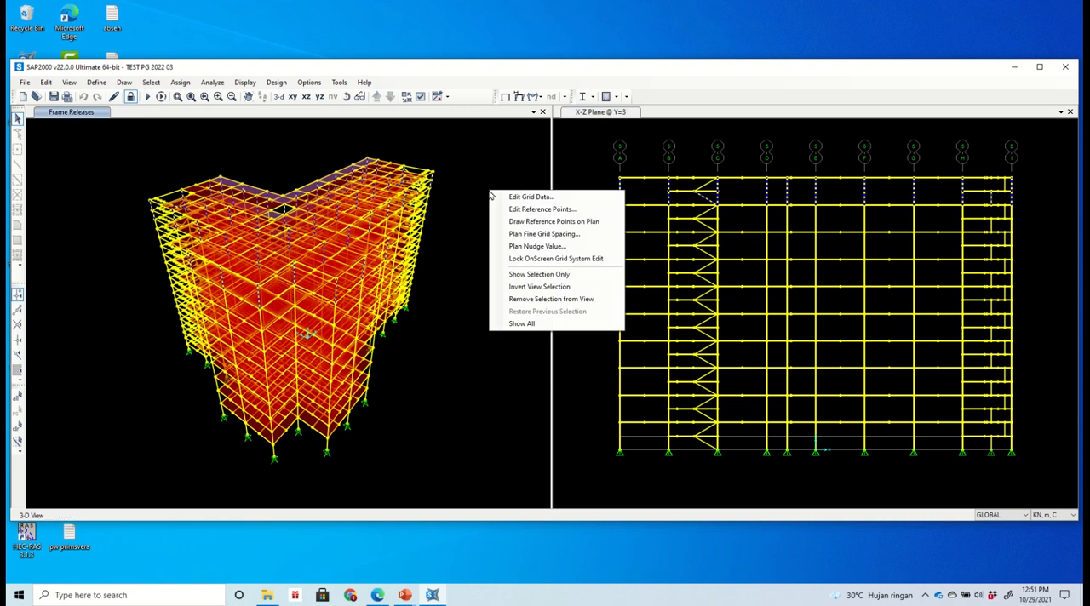
pyautogui.click(508, 275)
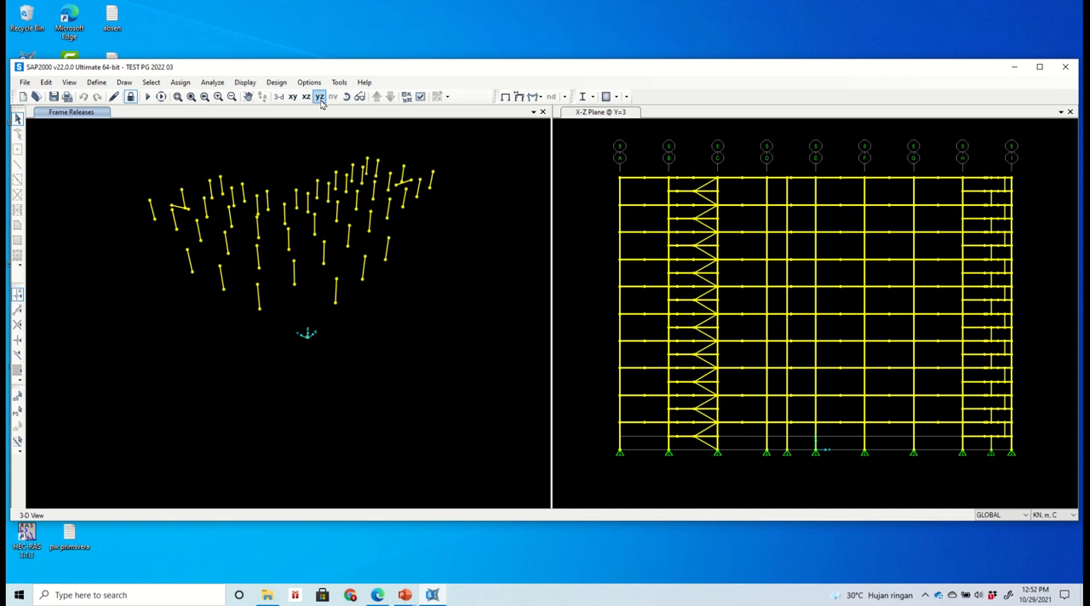
# - Rotate the 3D view to a side-on angle and select all the isolated top-storey columns together with their lower joints
pyautogui.click(347, 97)
pyautogui.moveTo(407, 255); pyautogui.dragTo(306, 212)
pyautogui.moveTo(424, 311); pyautogui.dragTo(92, 243)
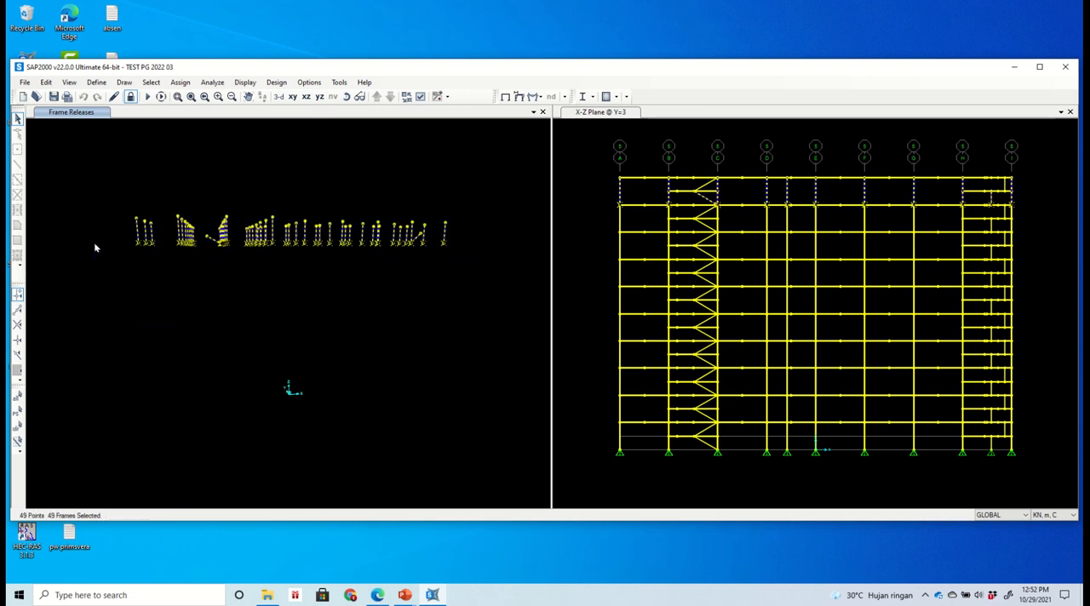
pyautogui.click(346, 96)
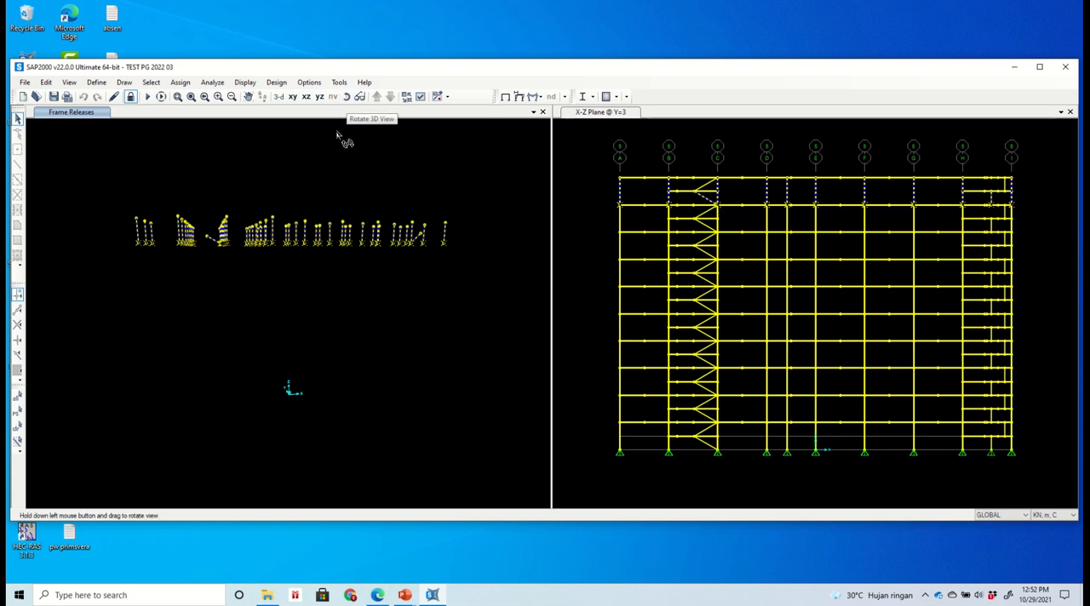
pyautogui.moveTo(340, 134); pyautogui.dragTo(360, 247)
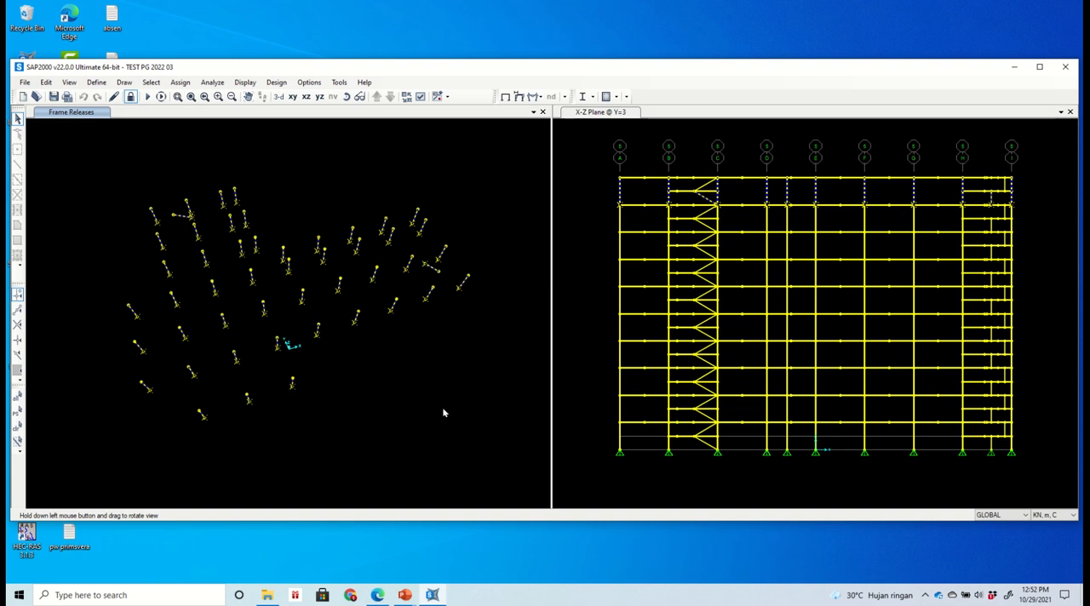
# - Assign the selected top-storey columns and joints to group K910 with Replace Group, and show the whole model again
pyautogui.click(437, 96)
pyautogui.click(476, 266)
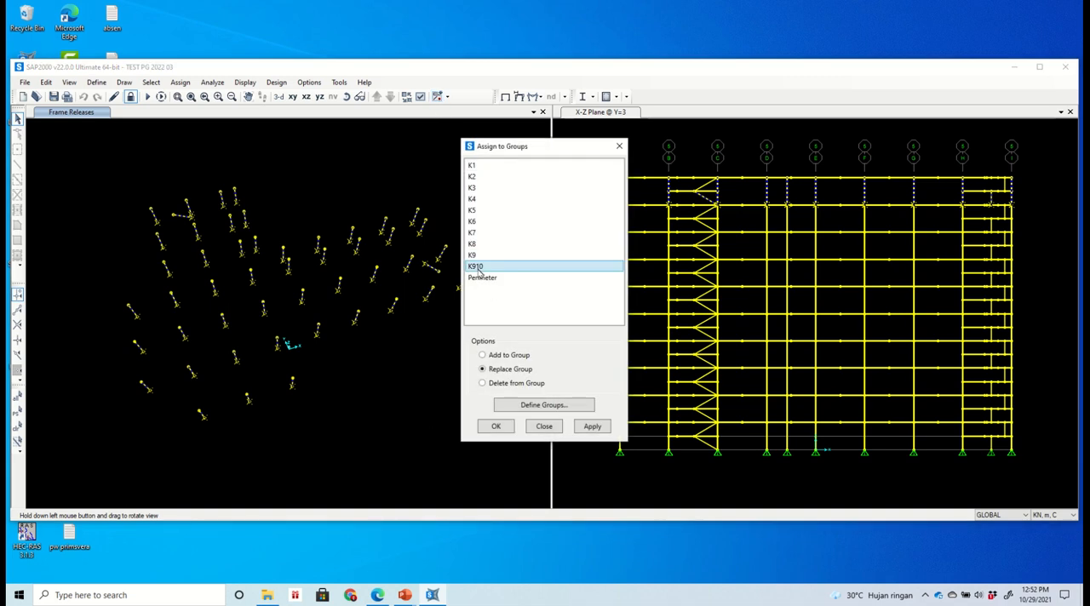
pyautogui.click(583, 427)
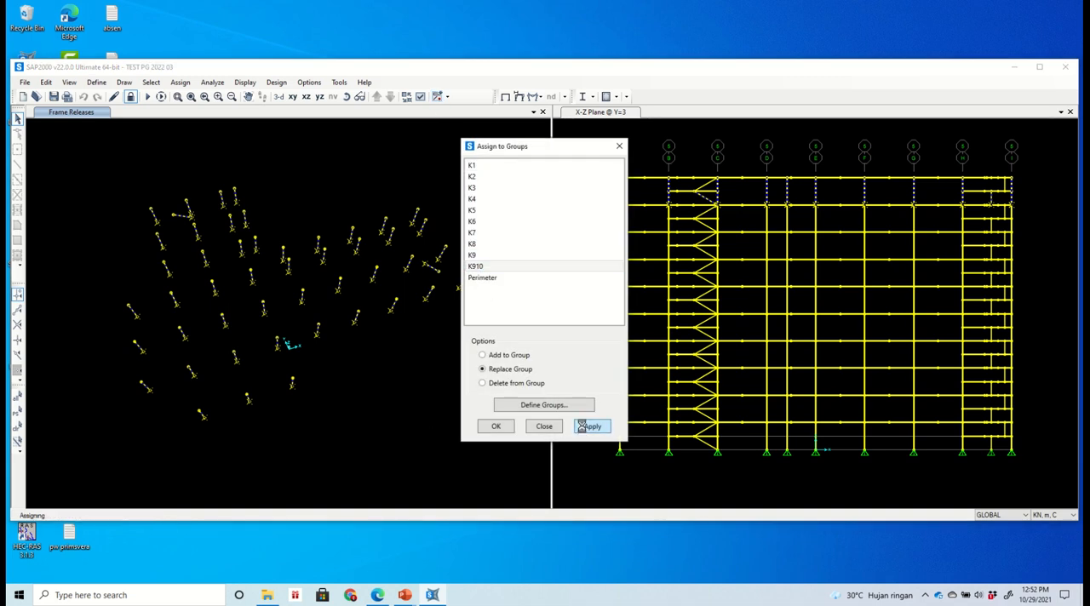
pyautogui.click(499, 427)
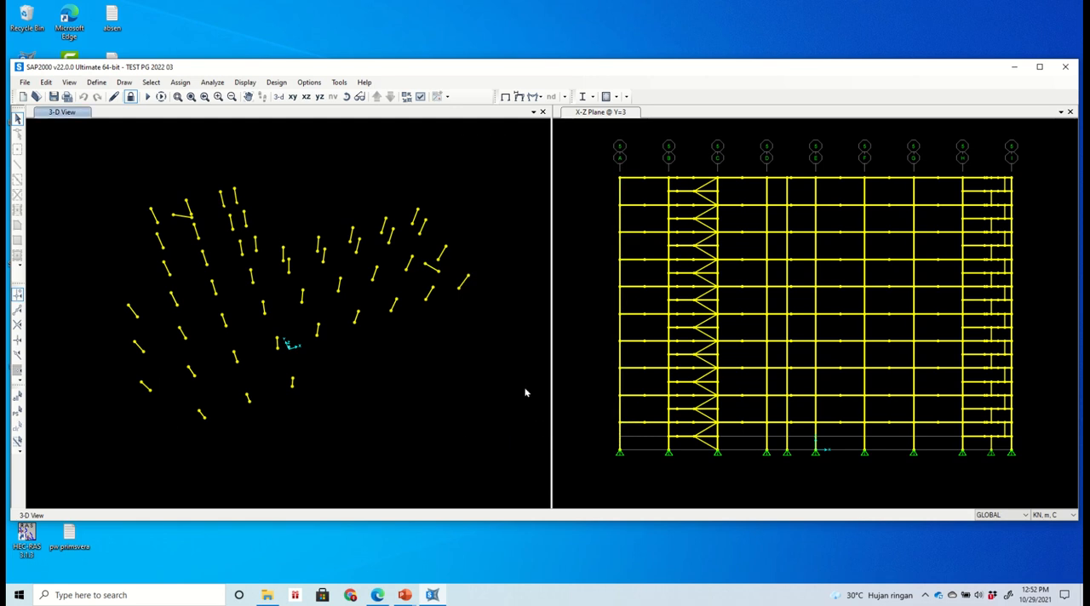
pyautogui.rightClick(526, 392)
pyautogui.click(560, 525)
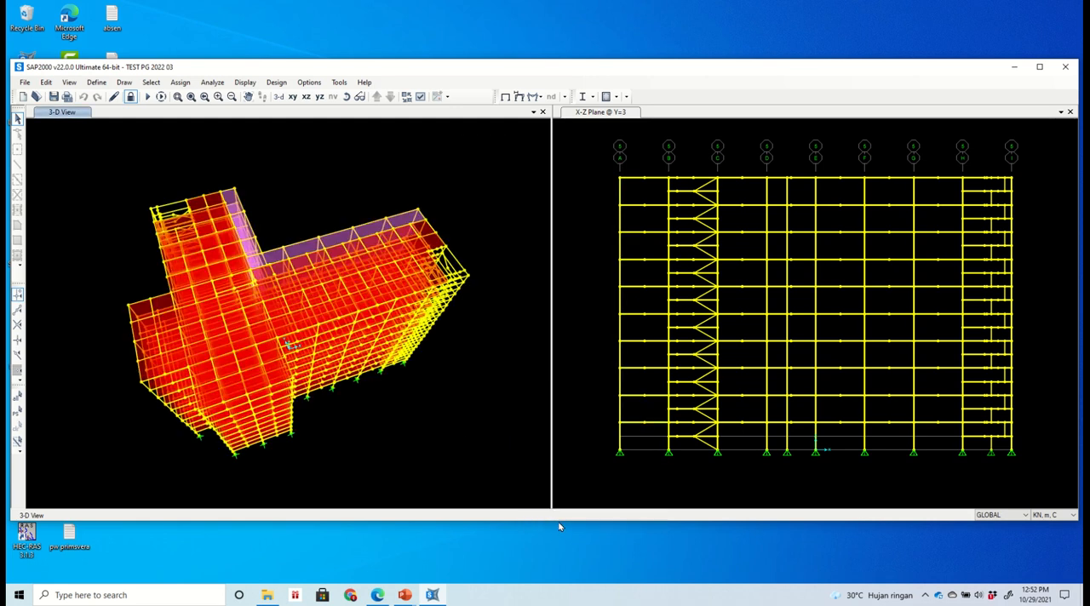
# - Select all columns of the second storey from the top in the X-Z elevation and show only them in the 3D view
pyautogui.click(993, 228)
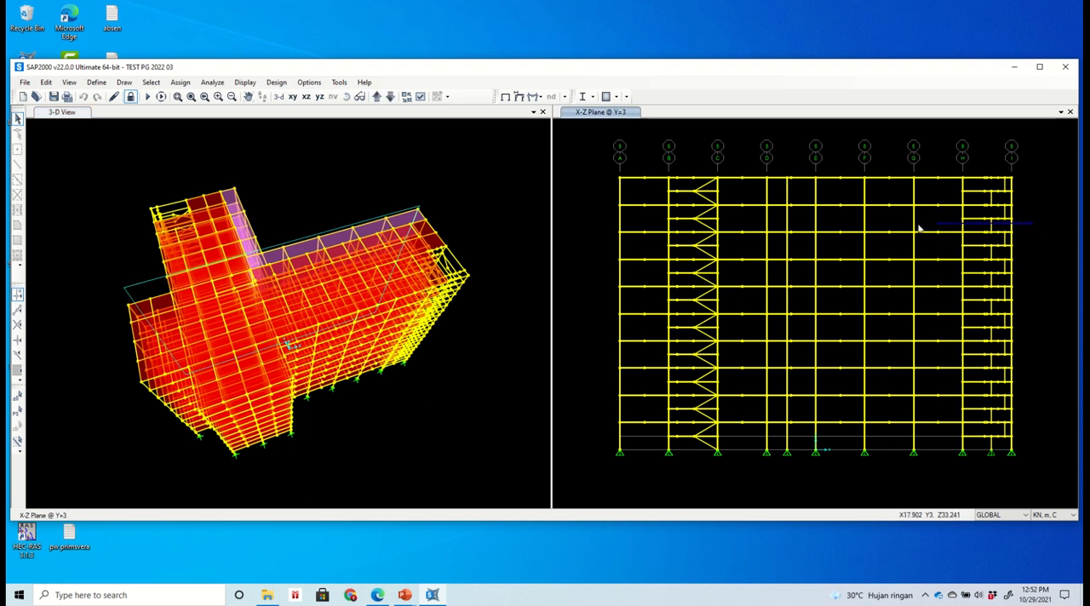
pyautogui.moveTo(918, 225); pyautogui.dragTo(599, 232)
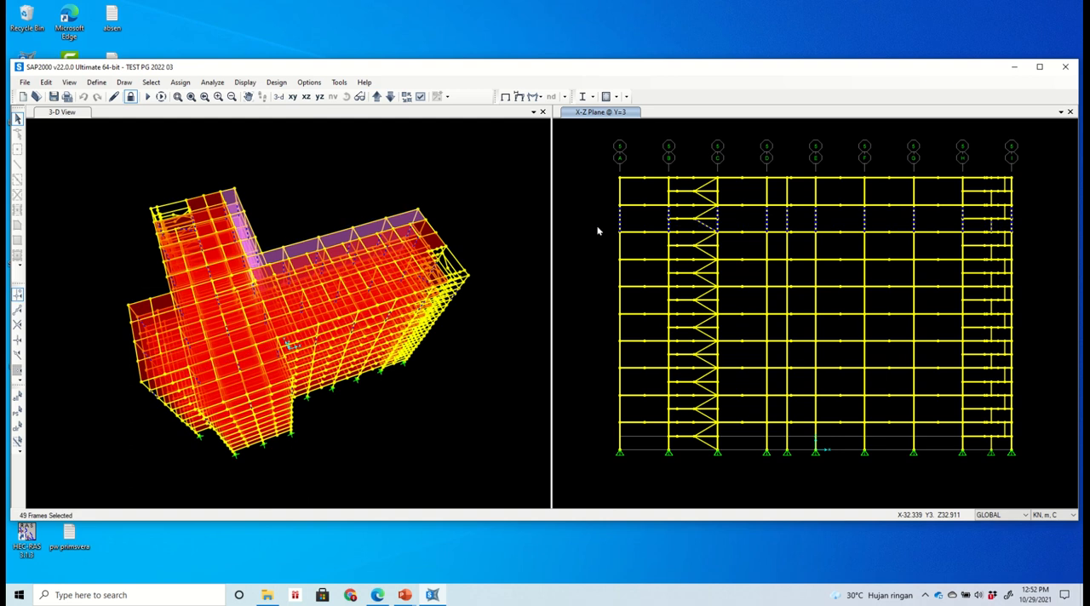
pyautogui.click(476, 224)
pyautogui.rightClick(476, 224)
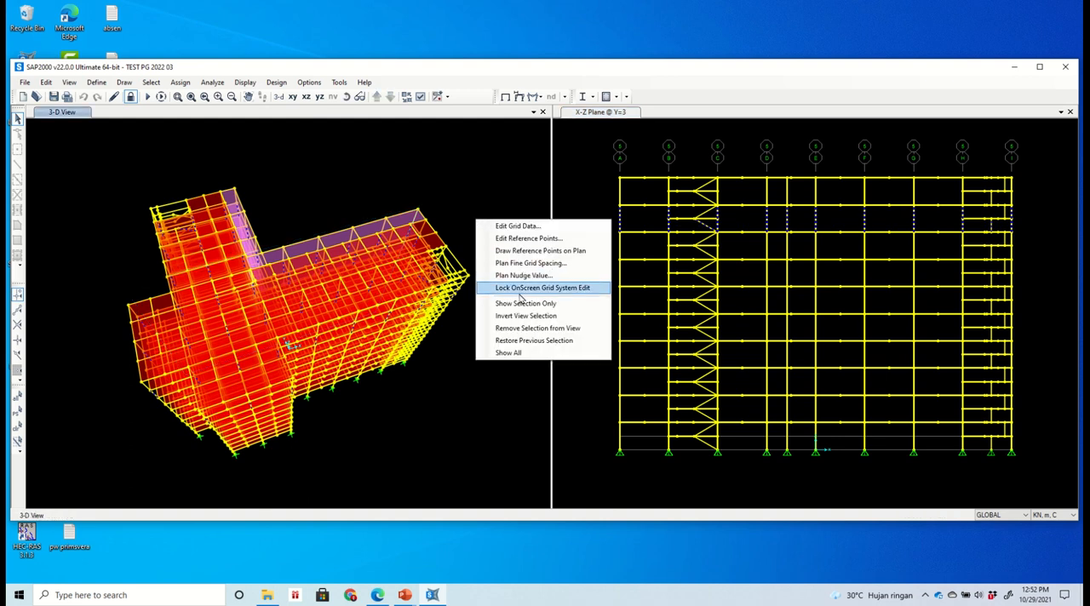
pyautogui.click(524, 303)
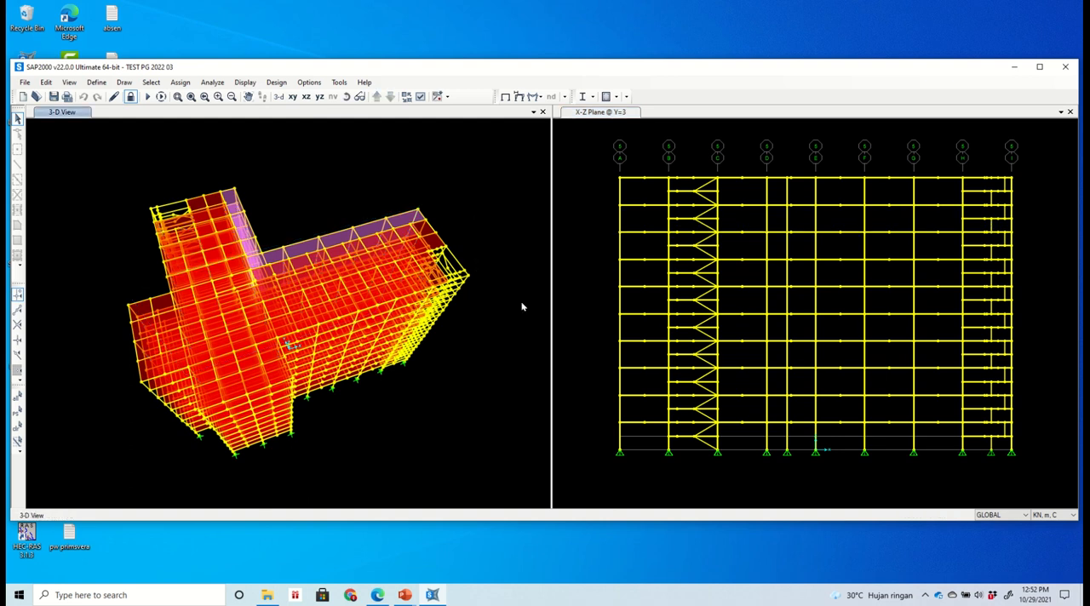
# - Rotate the 3D view side-on and select the isolated columns of the second-highest storey with their lower joints
pyautogui.click(347, 97)
pyautogui.moveTo(468, 356); pyautogui.dragTo(431, 248)
pyautogui.moveTo(345, 305); pyautogui.dragTo(202, 287)
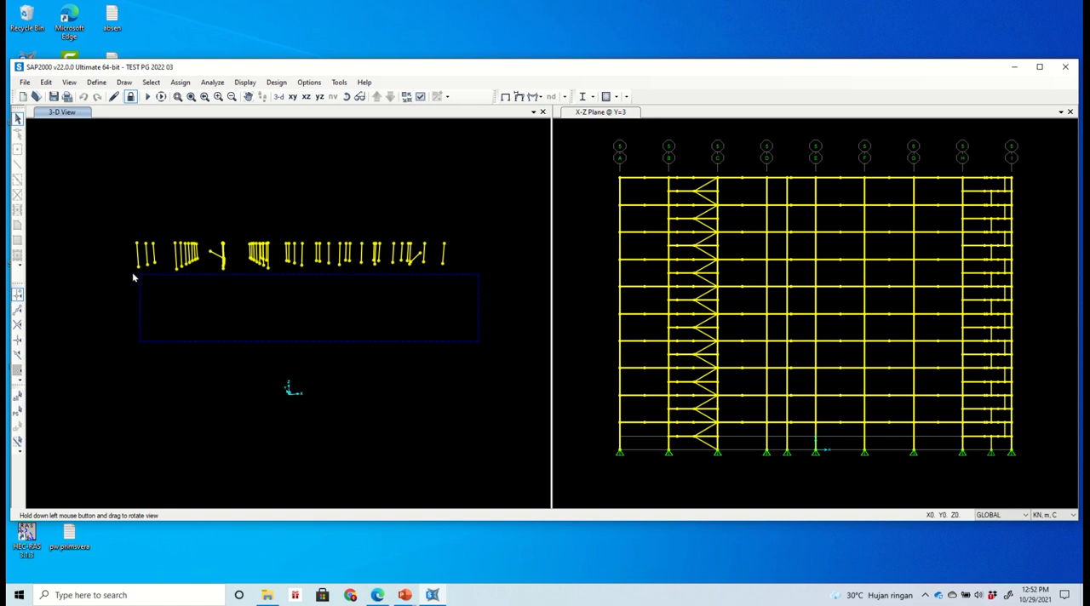
pyautogui.moveTo(110, 262); pyautogui.dragTo(111, 263)
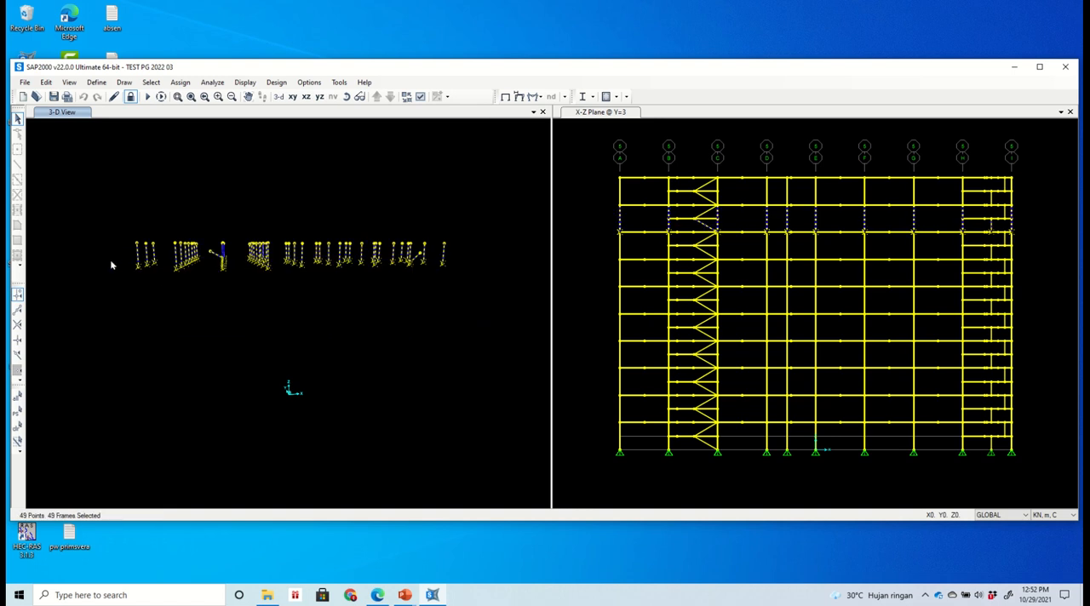
pyautogui.click(346, 96)
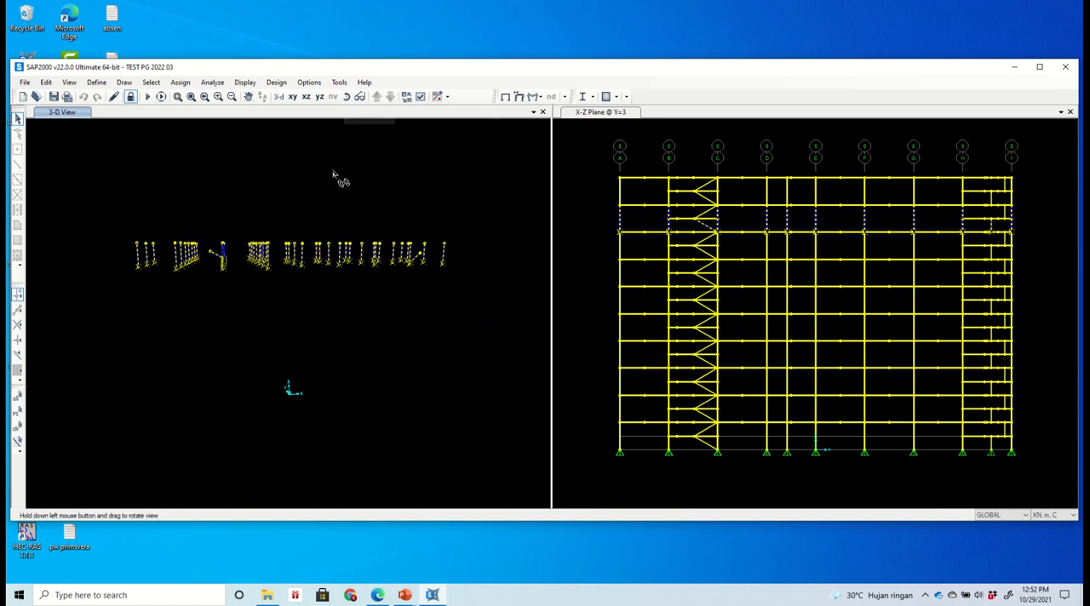
pyautogui.moveTo(338, 175); pyautogui.dragTo(349, 290)
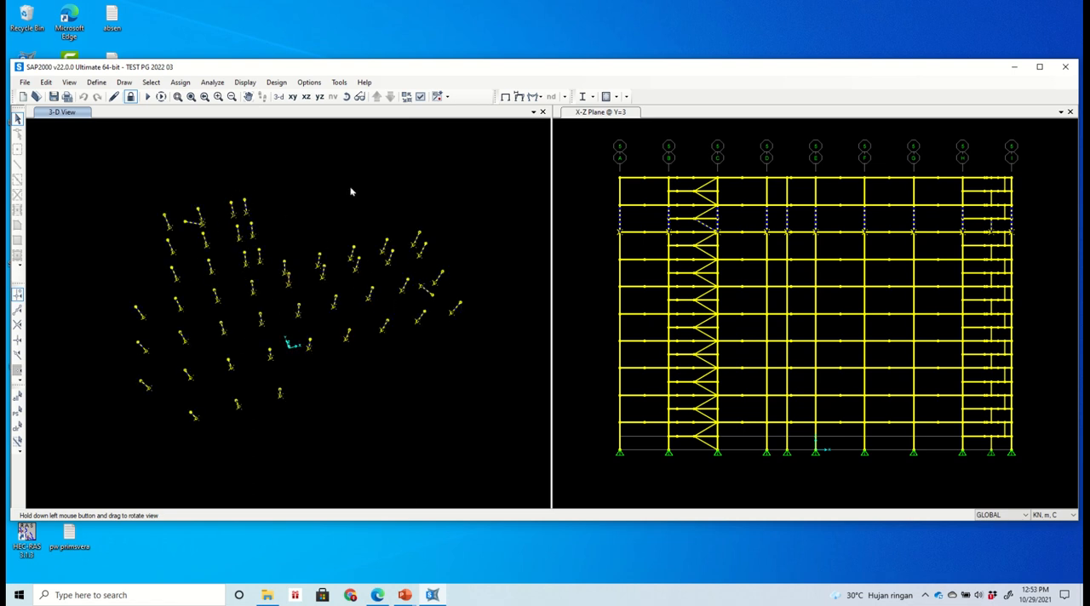
# - Assign the selected columns and joints to group K9 with Replace Group, and show the whole model again
pyautogui.click(438, 96)
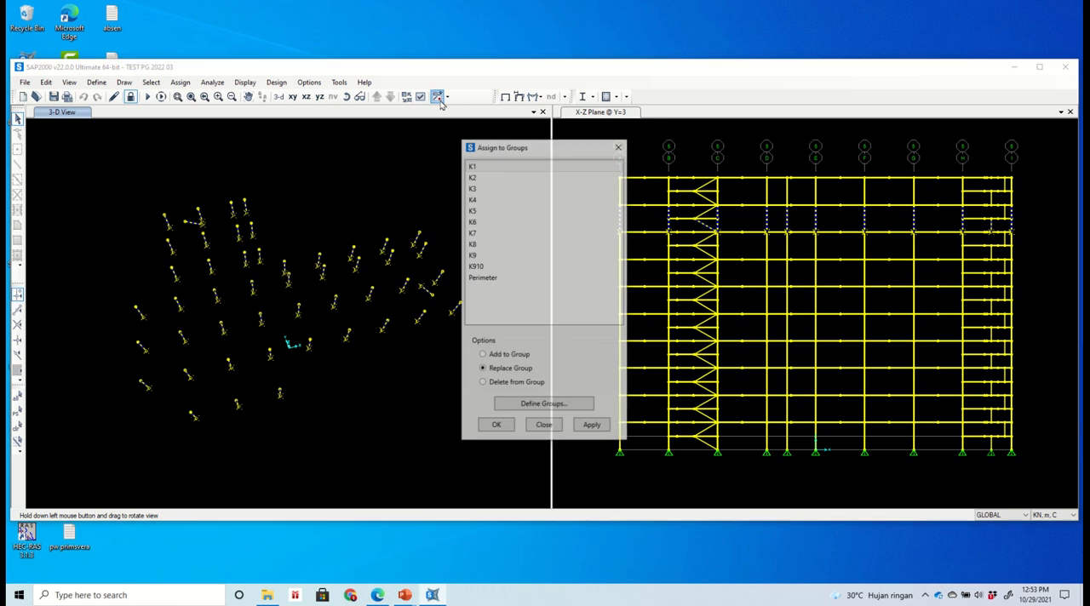
pyautogui.click(478, 257)
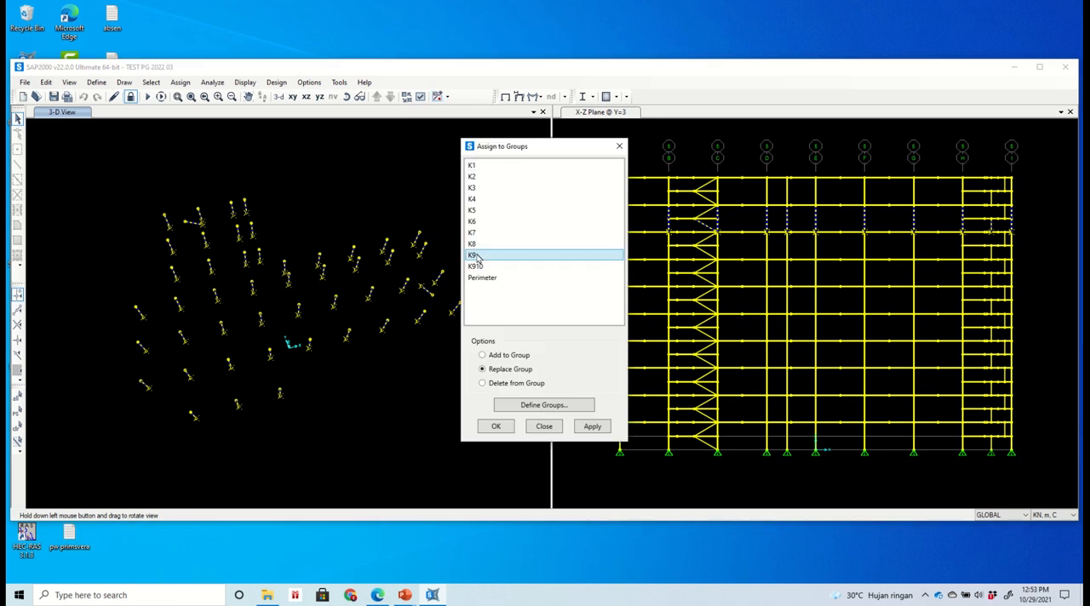
pyautogui.click(594, 426)
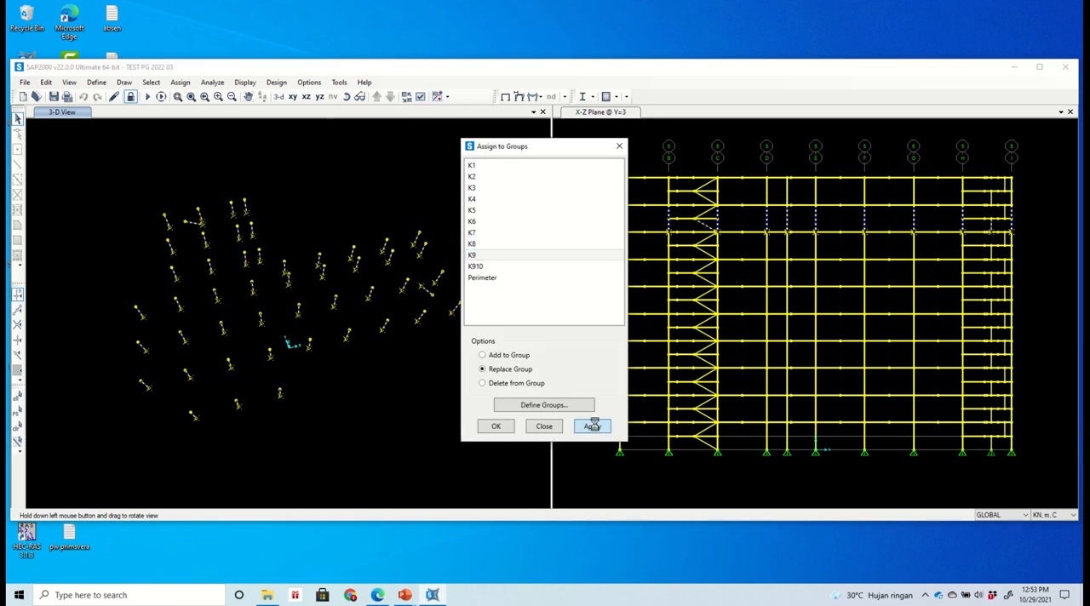
pyautogui.click(497, 429)
pyautogui.rightClick(498, 385)
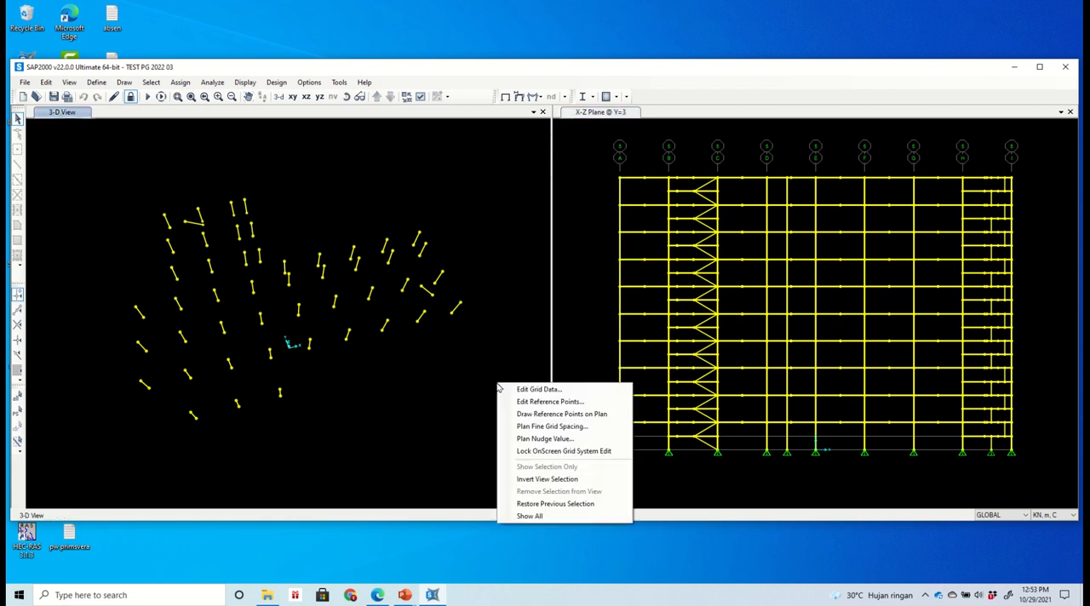
pyautogui.click(542, 520)
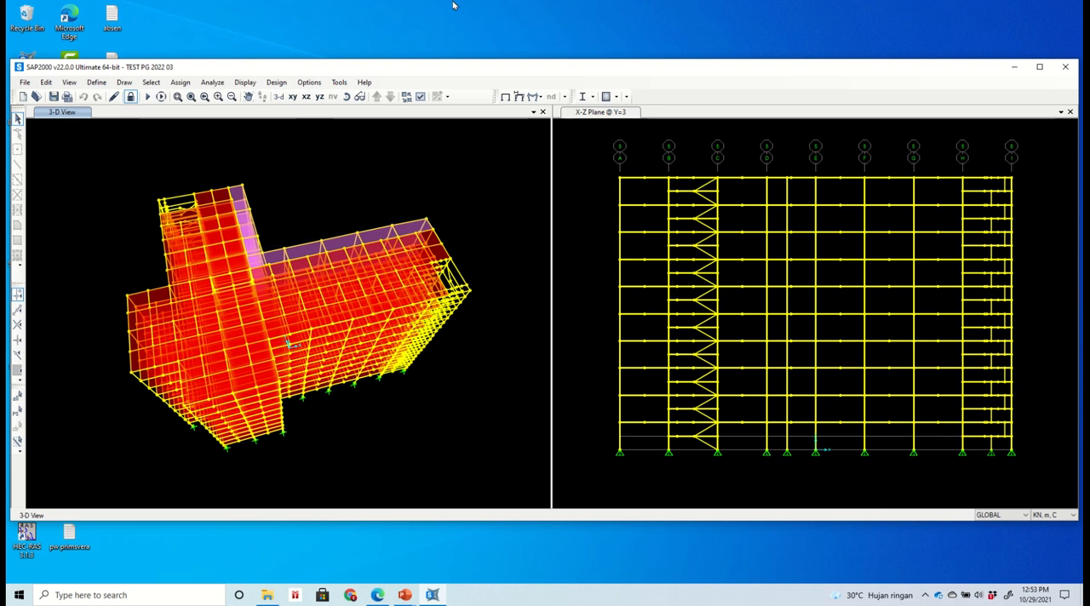
pyautogui.moveTo(455, 4)
pyautogui.click(467, 26)
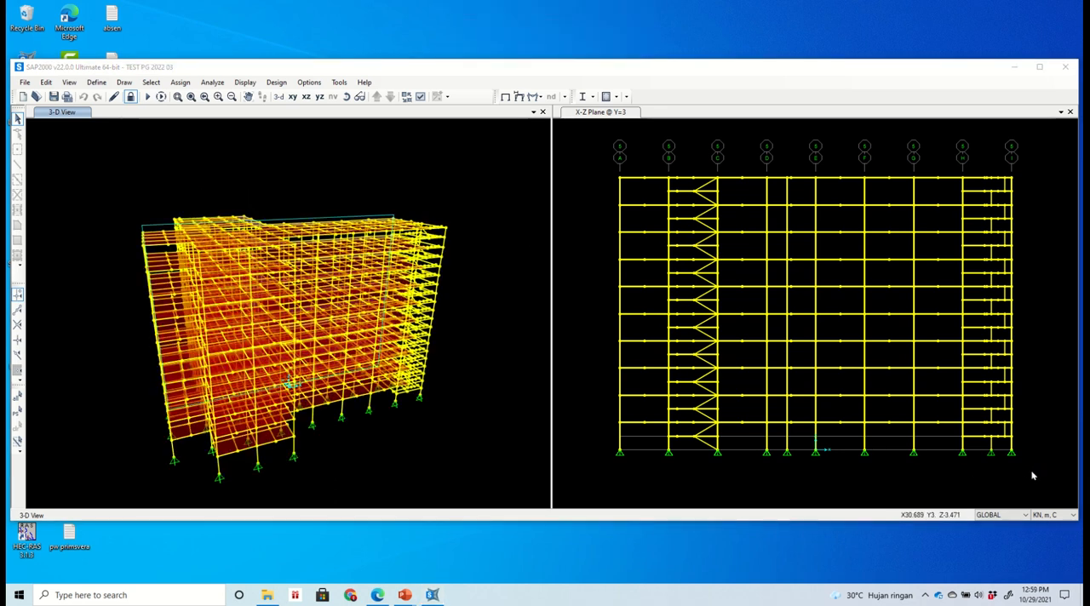
# - Select the ground-storey columns and their base joints in the X-Z elevation and assign them to group K1 with Replace Group
pyautogui.moveTo(1034, 469); pyautogui.dragTo(579, 451)
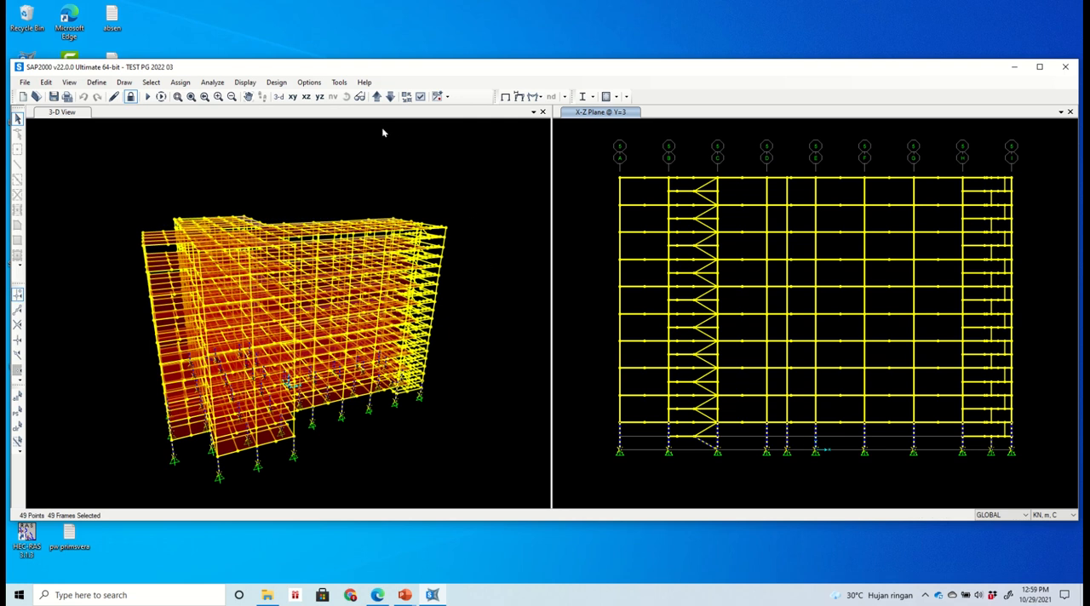
pyautogui.click(437, 96)
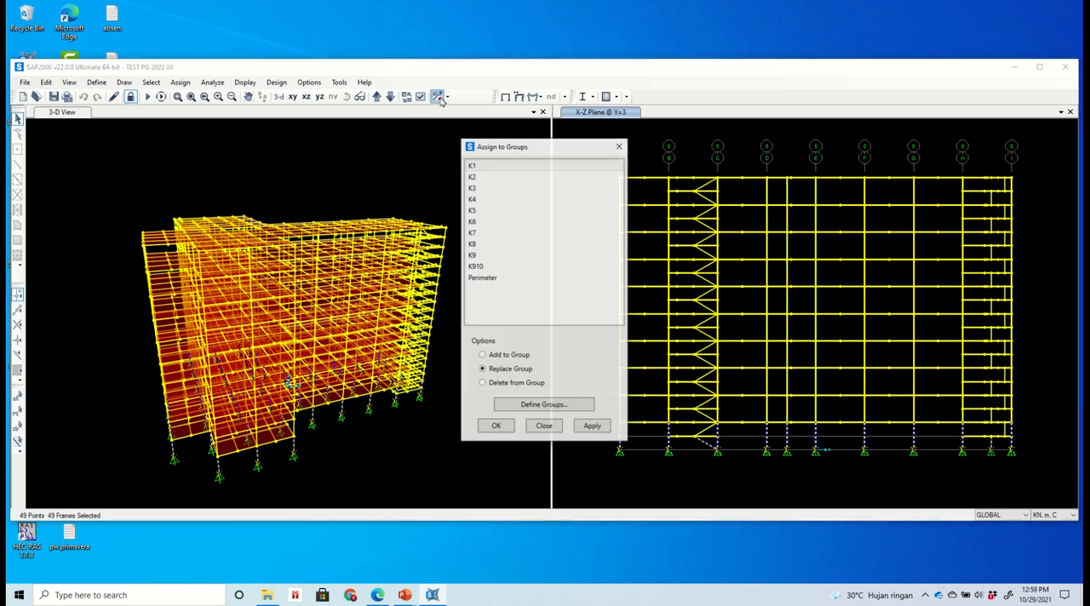
pyautogui.click(477, 167)
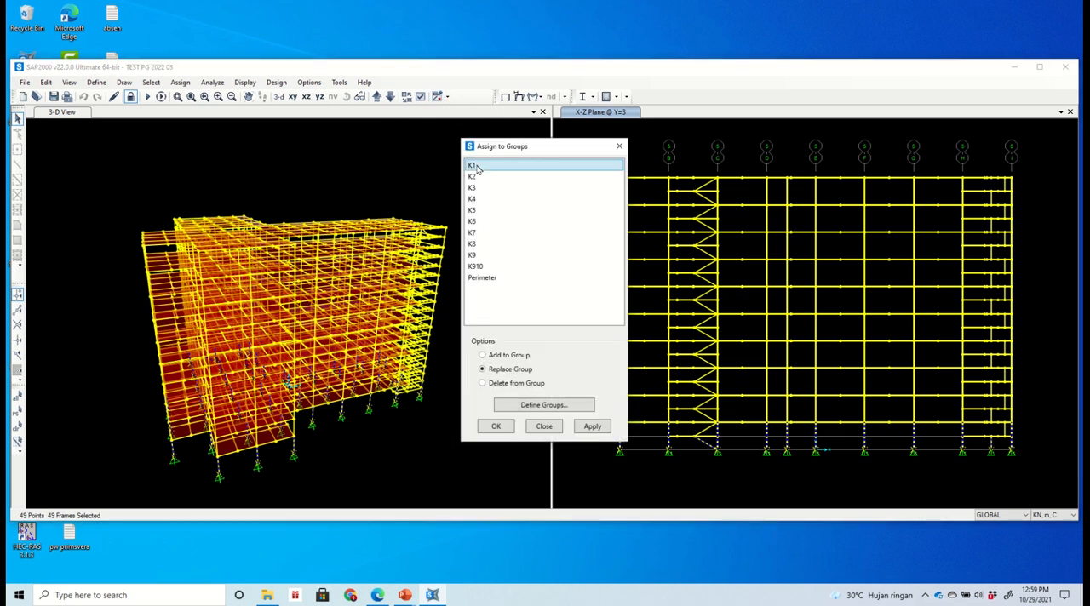
pyautogui.click(593, 427)
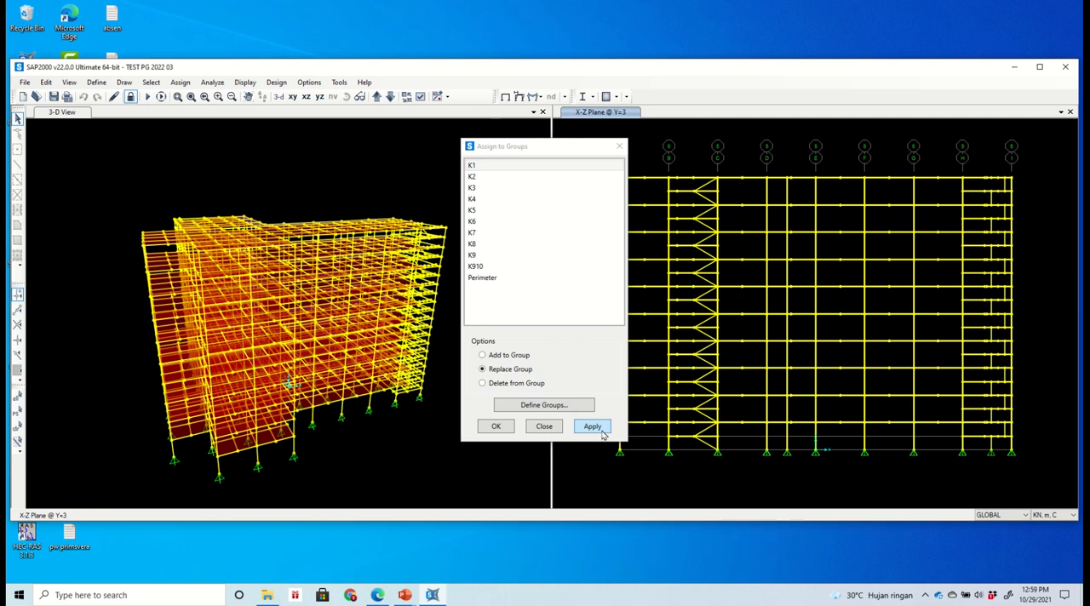
pyautogui.click(497, 426)
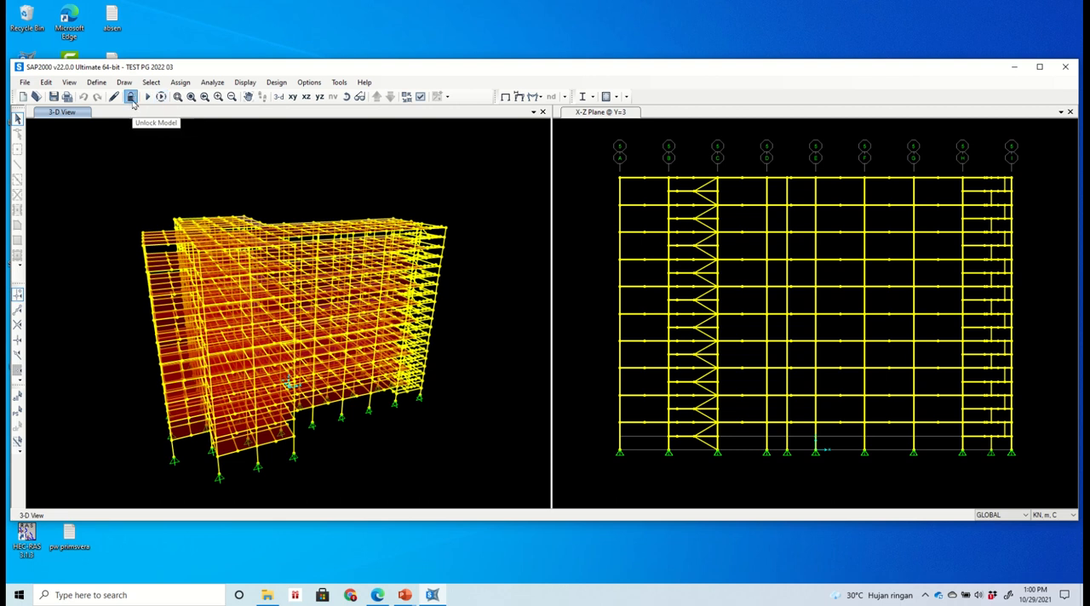
# - Unlock the model and set the response spectrum cases 1,0EXRs and 1,0EyRs to run in the analysis
pyautogui.click(131, 97)
pyautogui.click(562, 340)
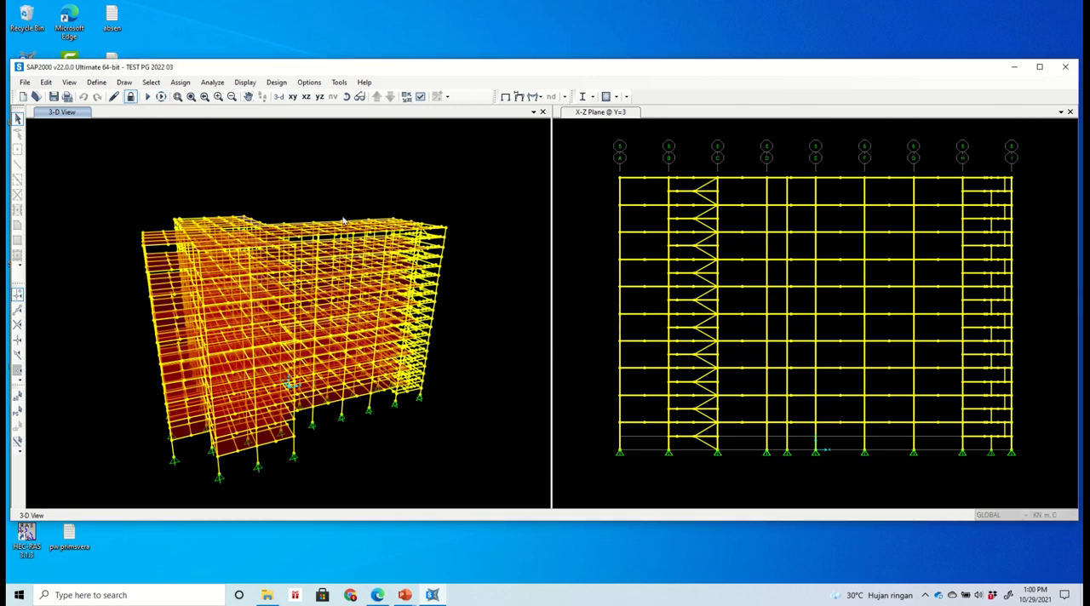
pyautogui.click(148, 96)
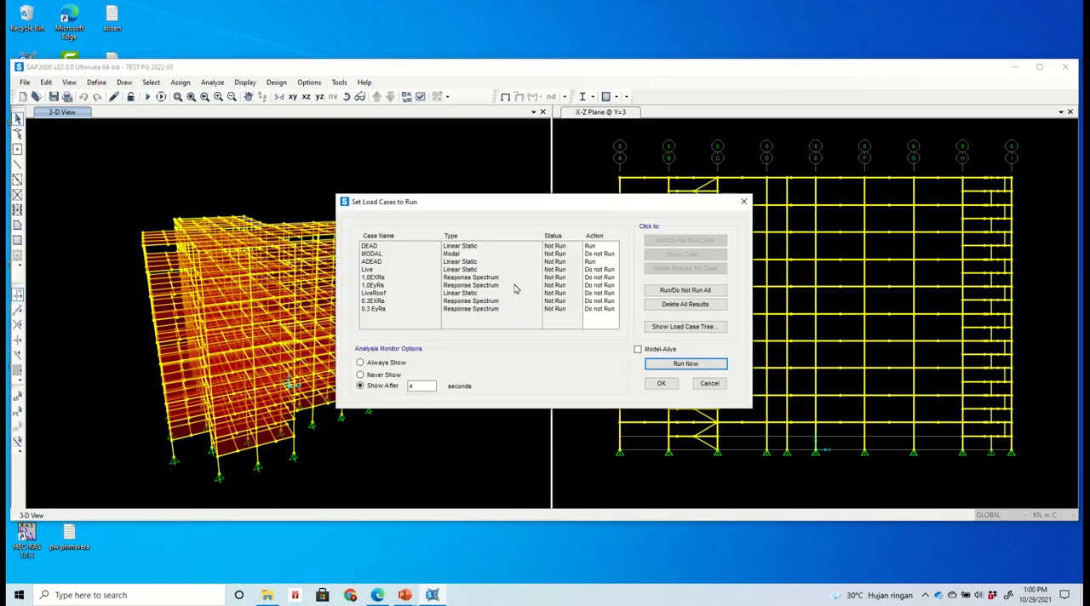
pyautogui.click(380, 279)
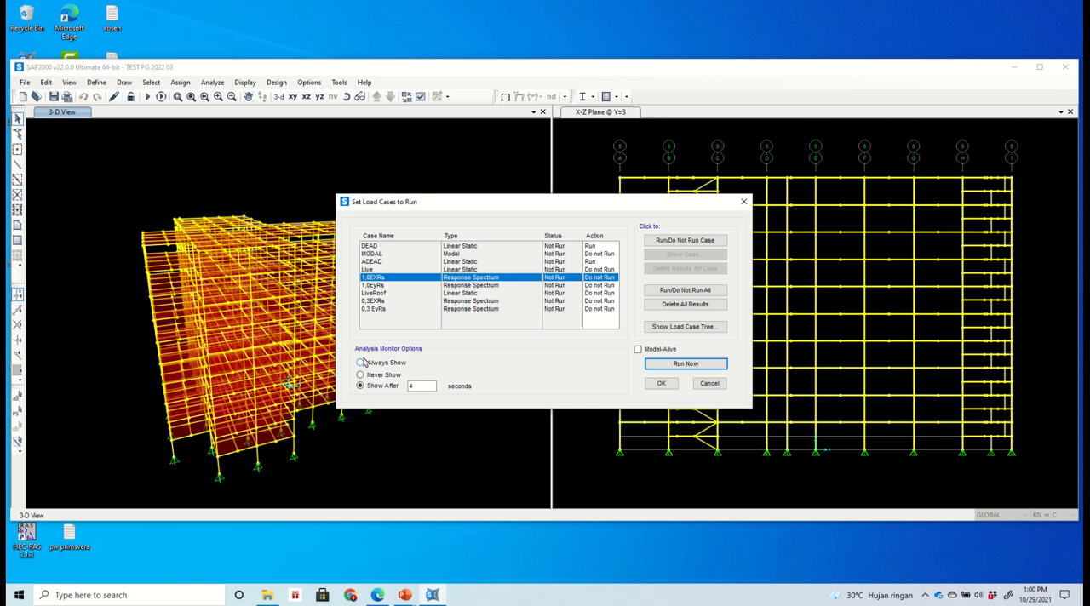
pyautogui.hotkey('shift', 'Down')
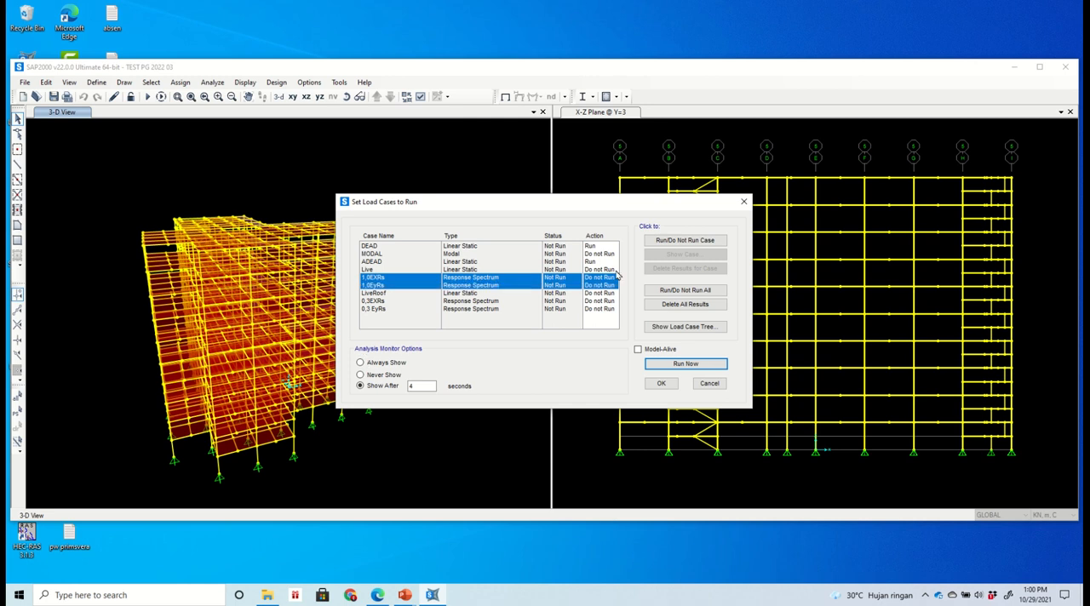
pyautogui.click(699, 242)
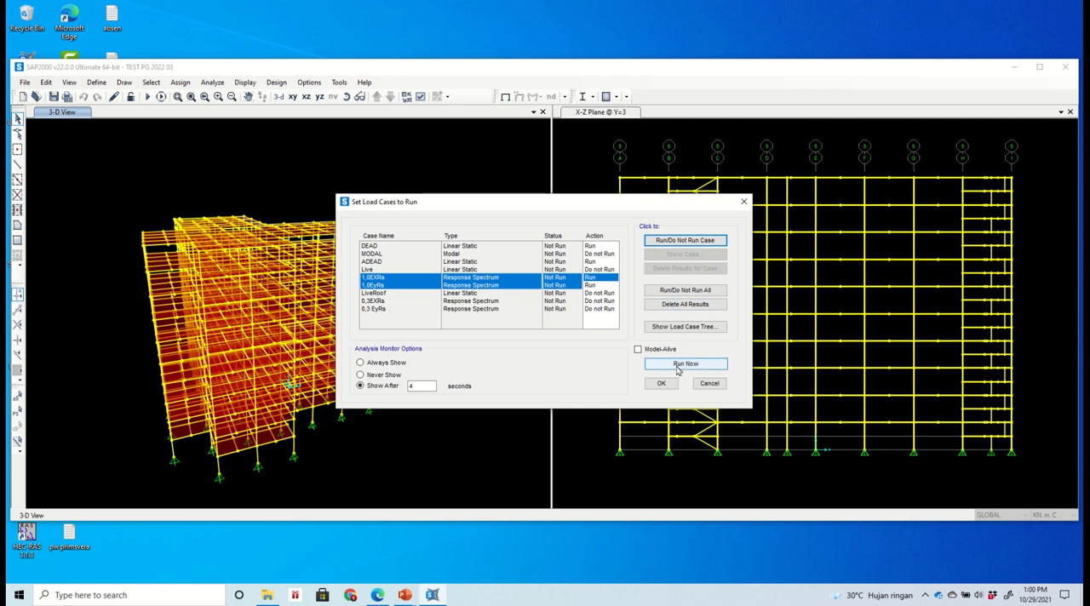
# - Set the MODAL case to run as well, run the analysis, and minimize the analysis progress window
pyautogui.click(601, 254)
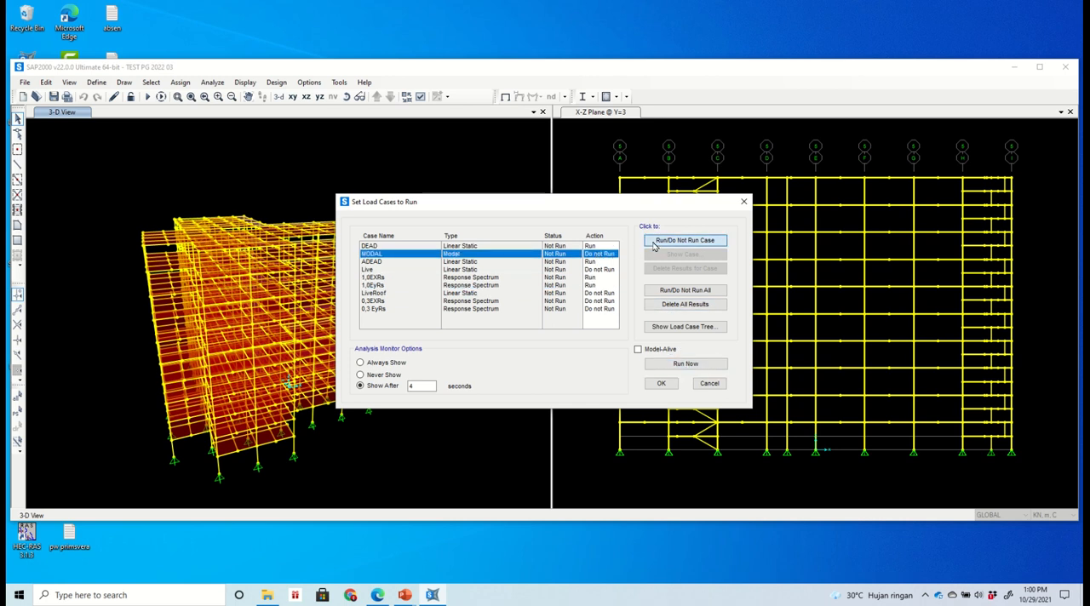
pyautogui.click(654, 245)
pyautogui.click(426, 271)
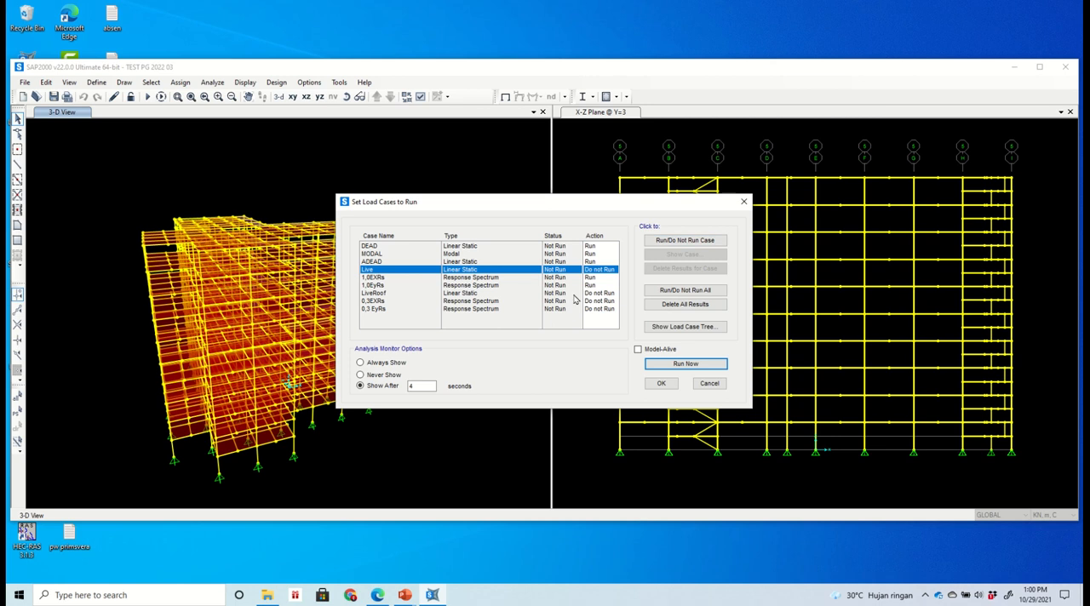
pyautogui.click(686, 365)
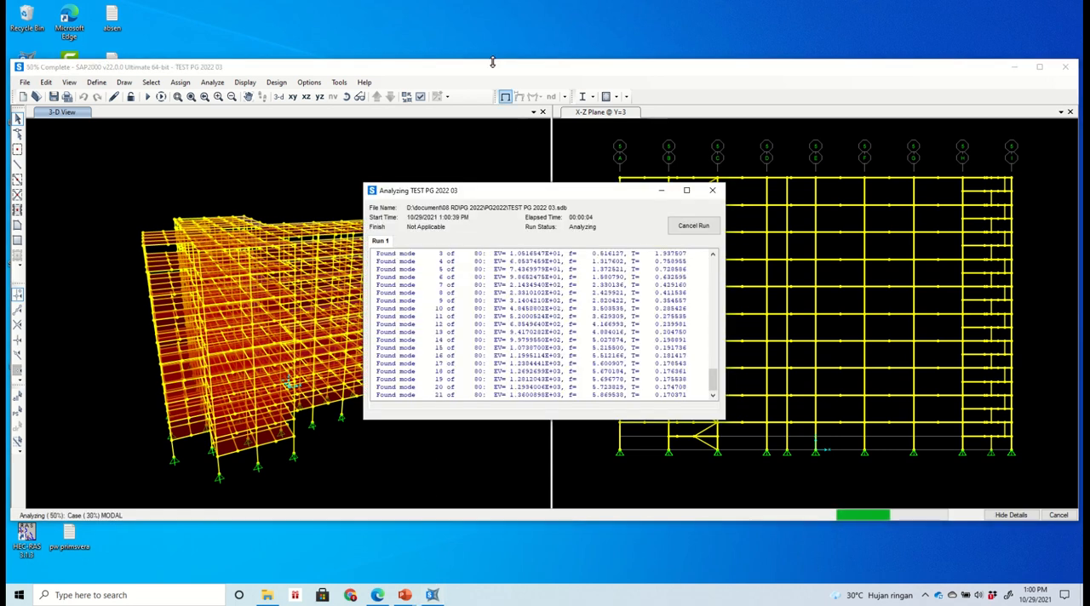
pyautogui.moveTo(464, 3)
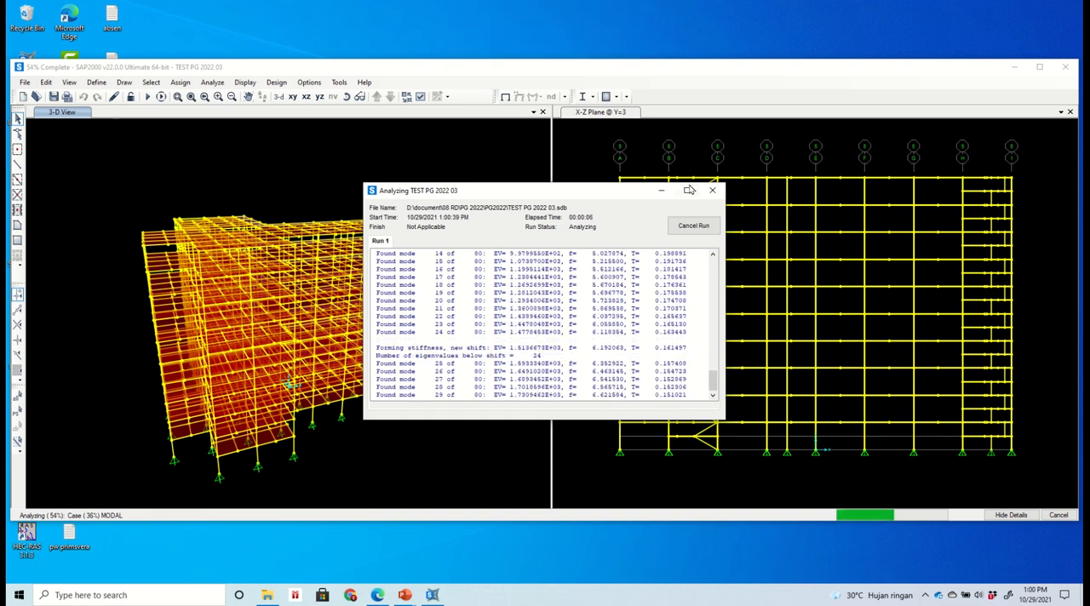
pyautogui.click(661, 190)
pyautogui.moveTo(399, 5)
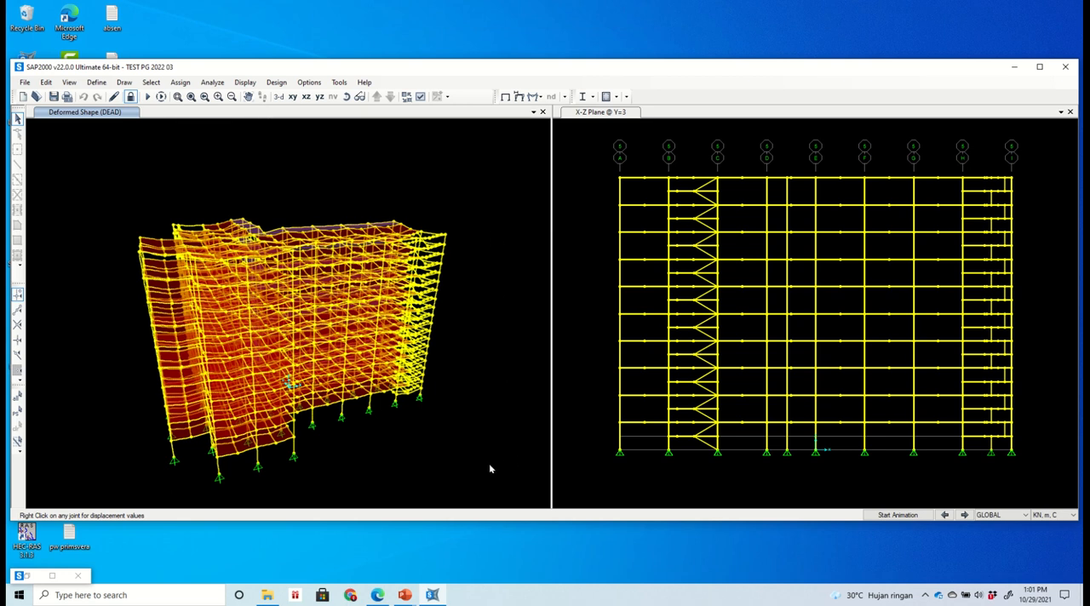
# - Choose the Section Cut Forces - Analysis table from the structure output results for display
pyautogui.hotkey('ctrl', 't')
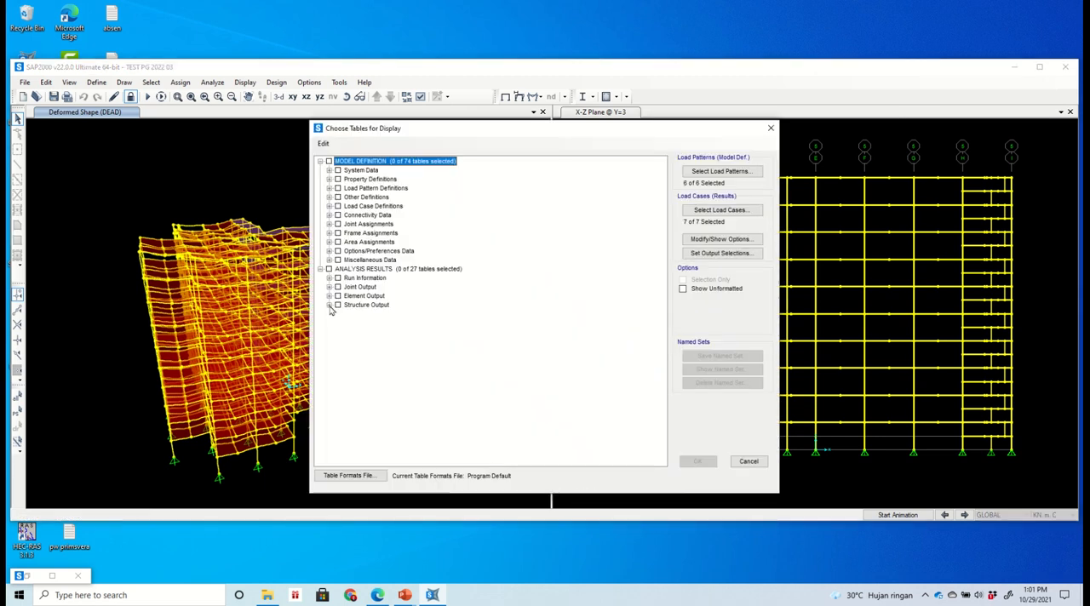
pyautogui.click(329, 305)
pyautogui.click(339, 331)
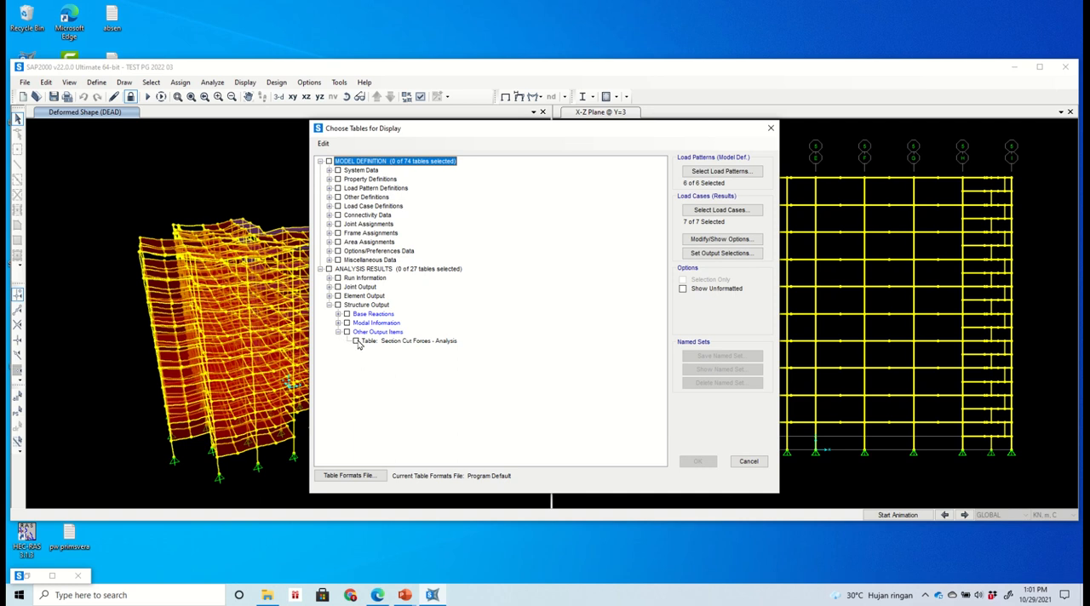
pyautogui.click(356, 340)
# - Limit the output cases to 1,0EXRs and 1,0EyRs and display the section cut forces table
pyautogui.click(707, 210)
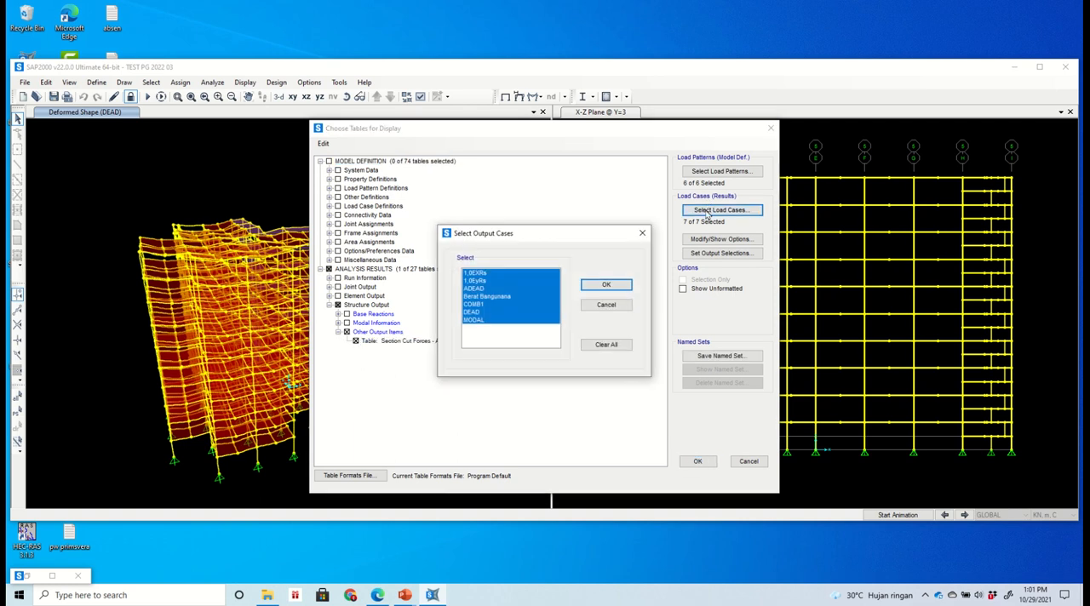
pyautogui.click(516, 281)
pyautogui.click(502, 274)
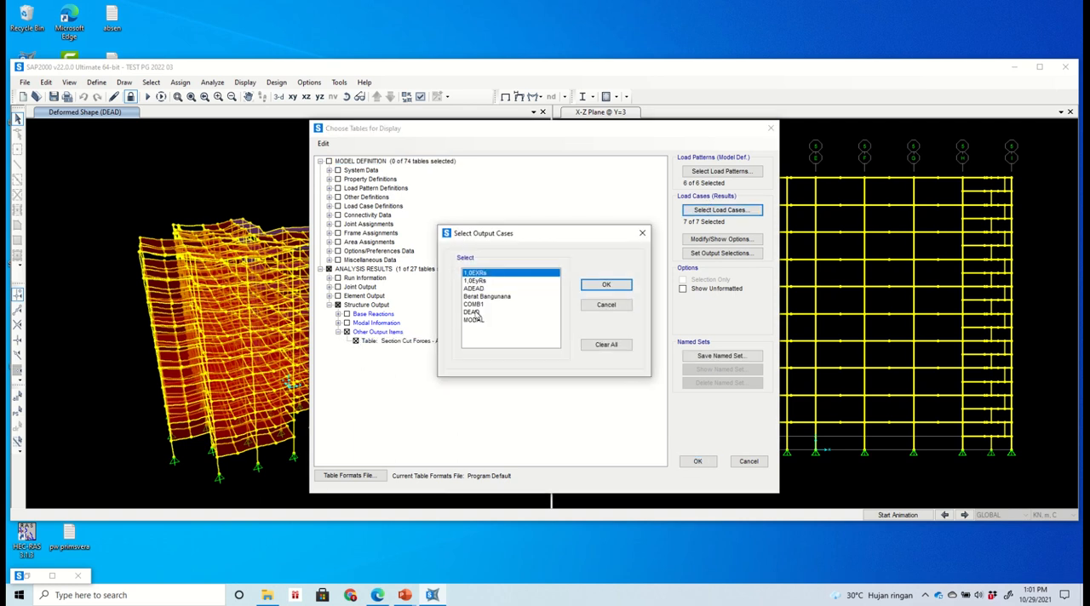
pyautogui.hotkey('shift', 'Down')
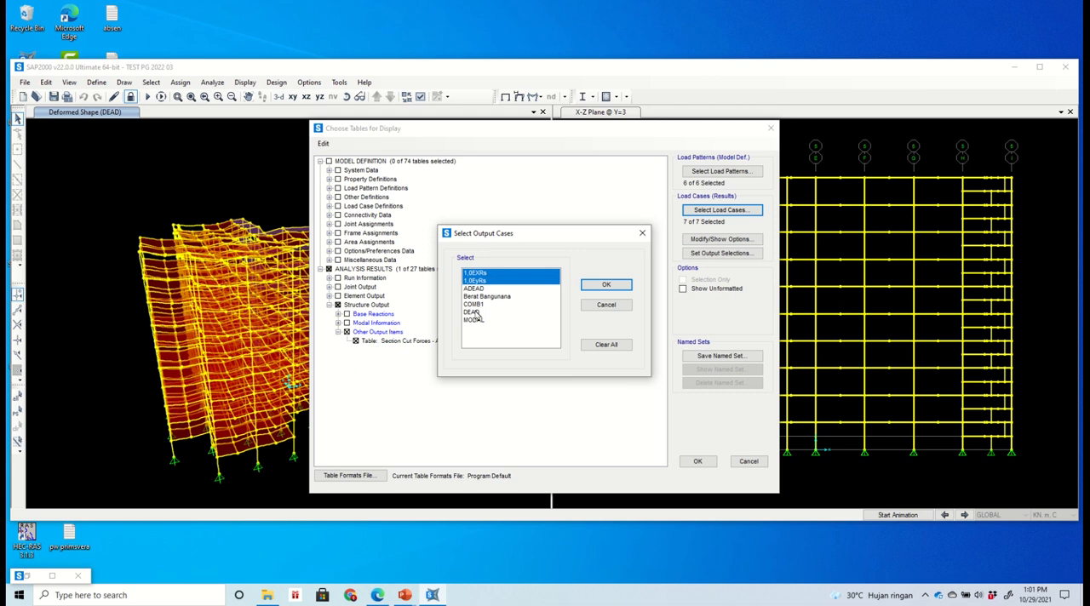
pyautogui.click(605, 287)
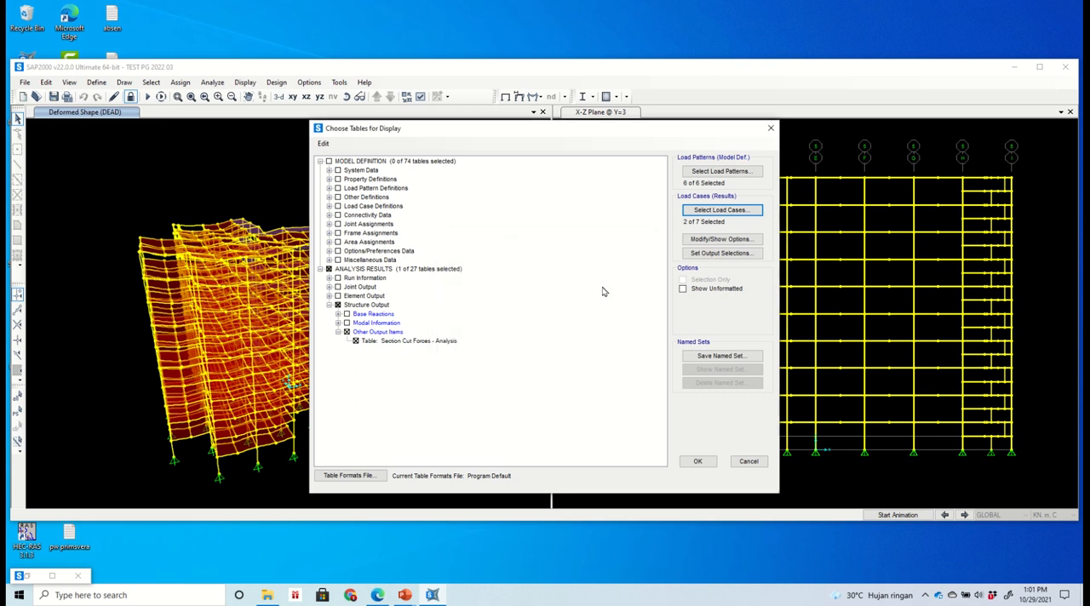
pyautogui.click(696, 463)
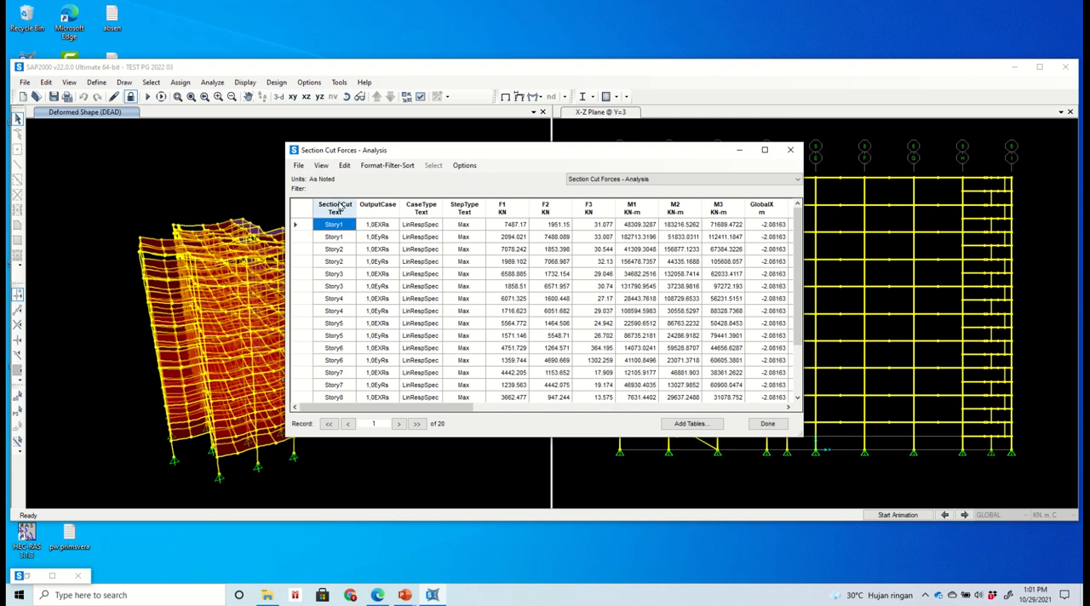
# - Export all tables of the section cut forces results to Excel and close the table window
pyautogui.click(298, 166)
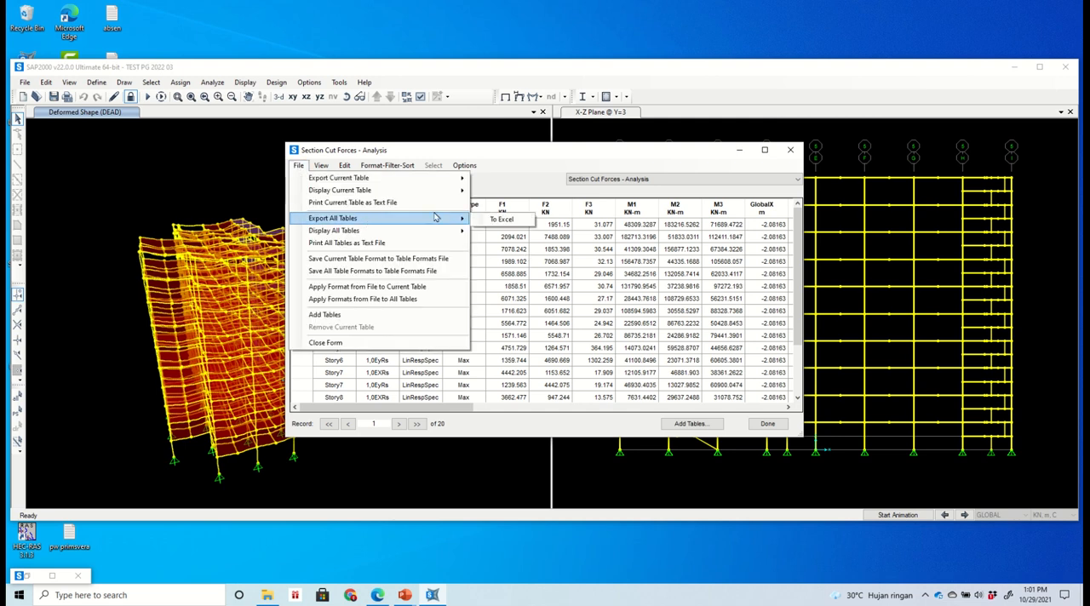
pyautogui.moveTo(437, 218)
pyautogui.click(494, 223)
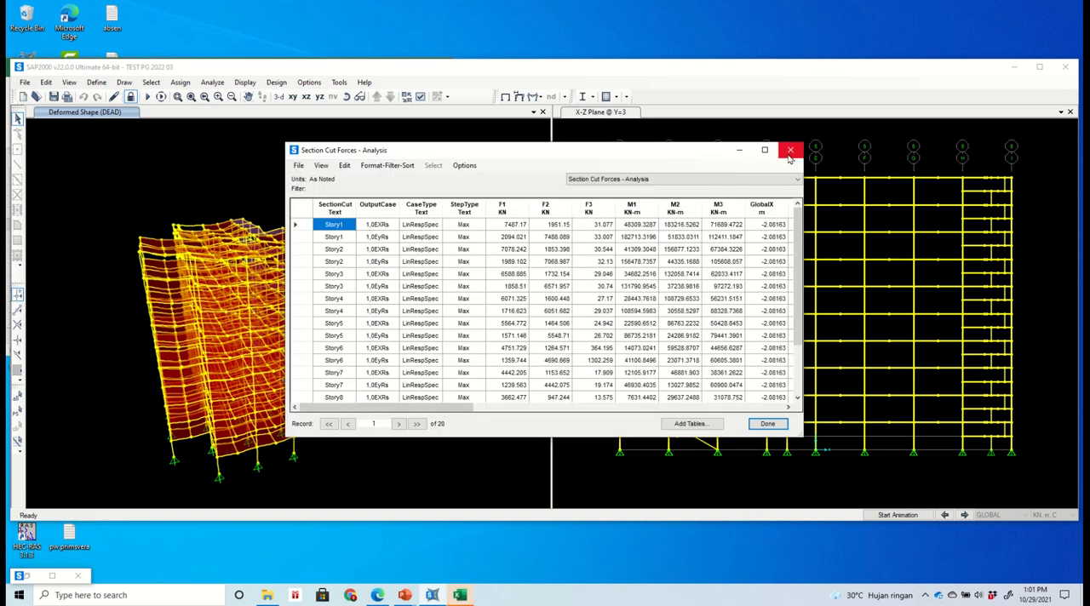
pyautogui.click(790, 150)
pyautogui.moveTo(481, 19)
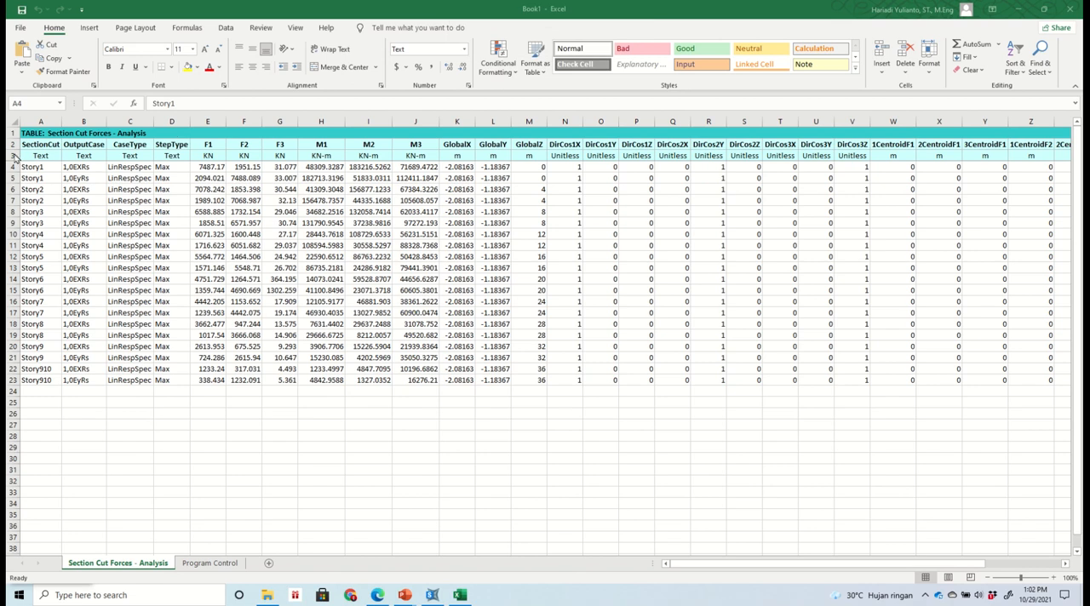
# - In the exported Excel workbook, add filters to the units row (row 3) and show only the 1,0EXRs output case
pyautogui.click(12, 155)
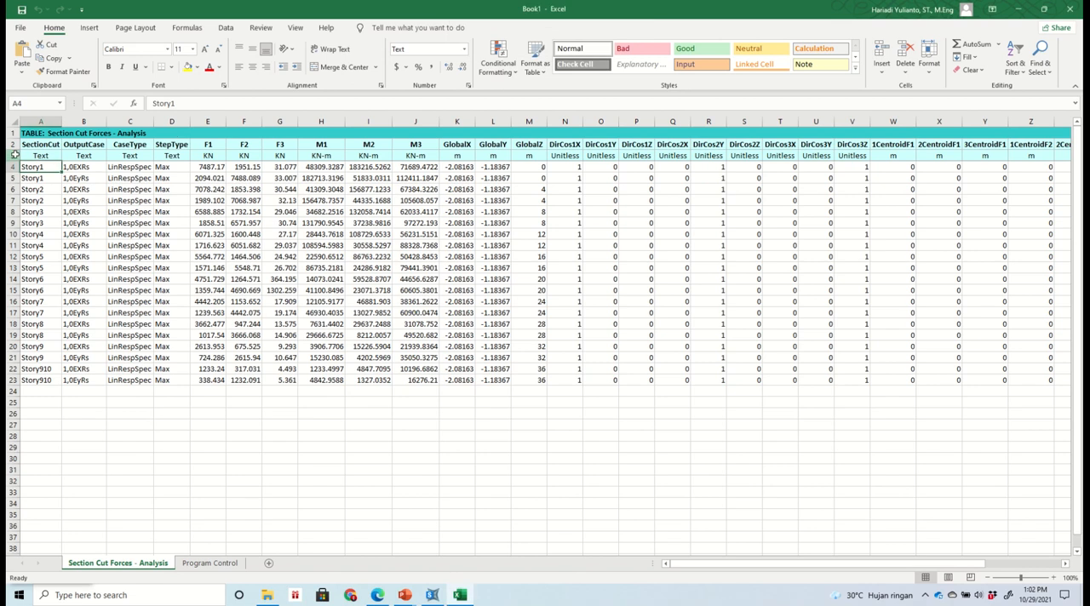
pyautogui.click(1015, 68)
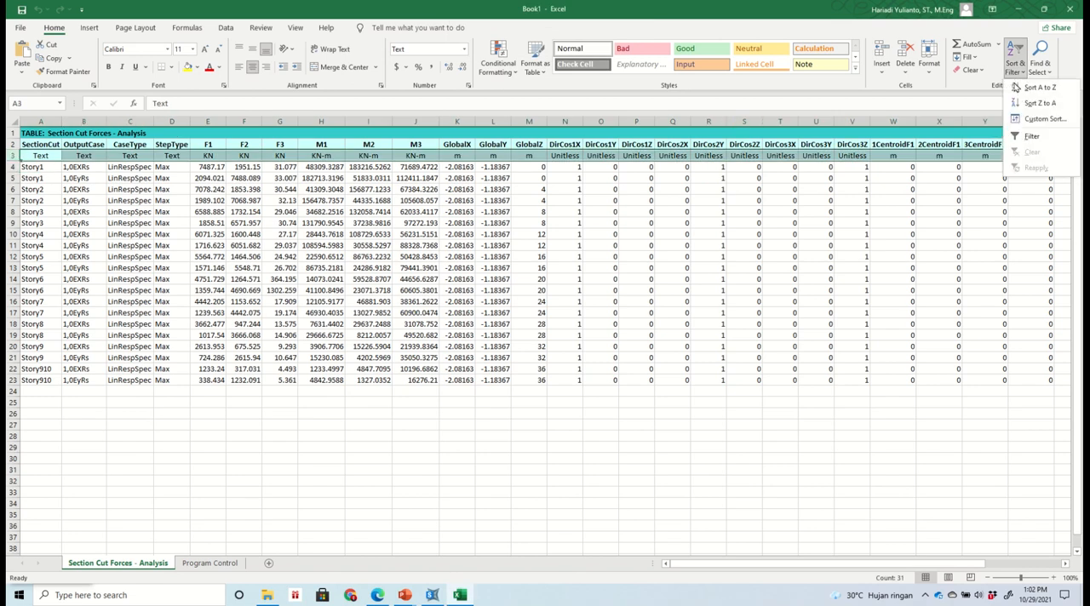
pyautogui.click(1016, 135)
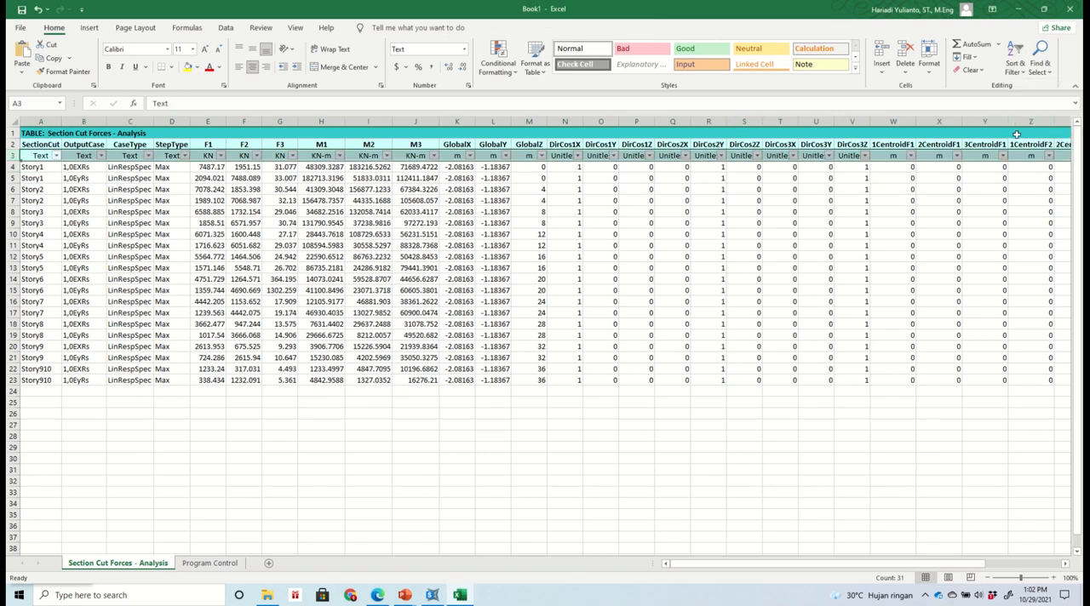
pyautogui.click(101, 156)
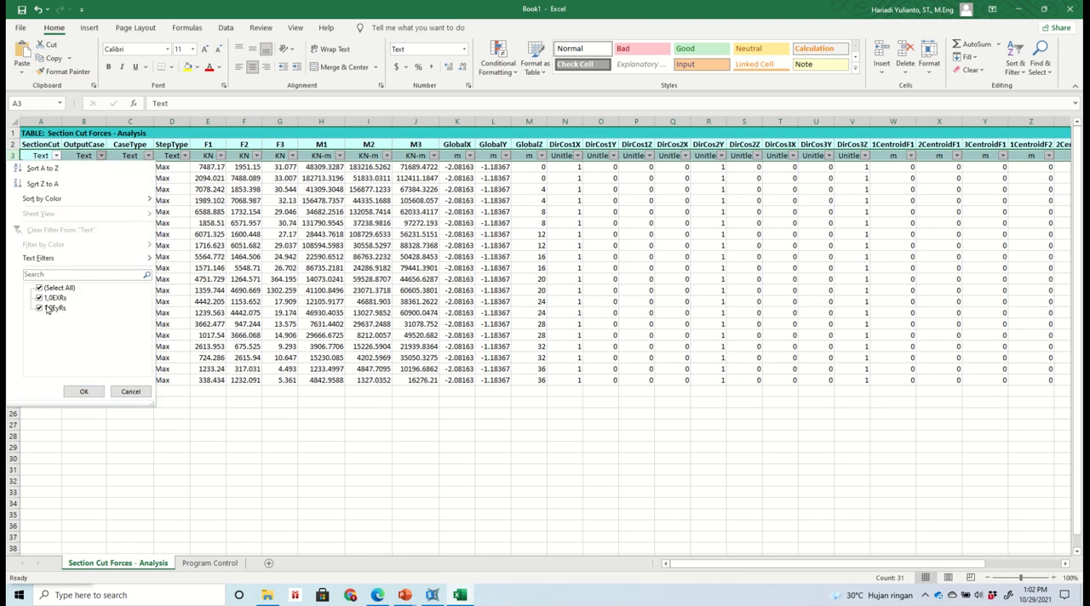
pyautogui.click(38, 310)
pyautogui.click(84, 391)
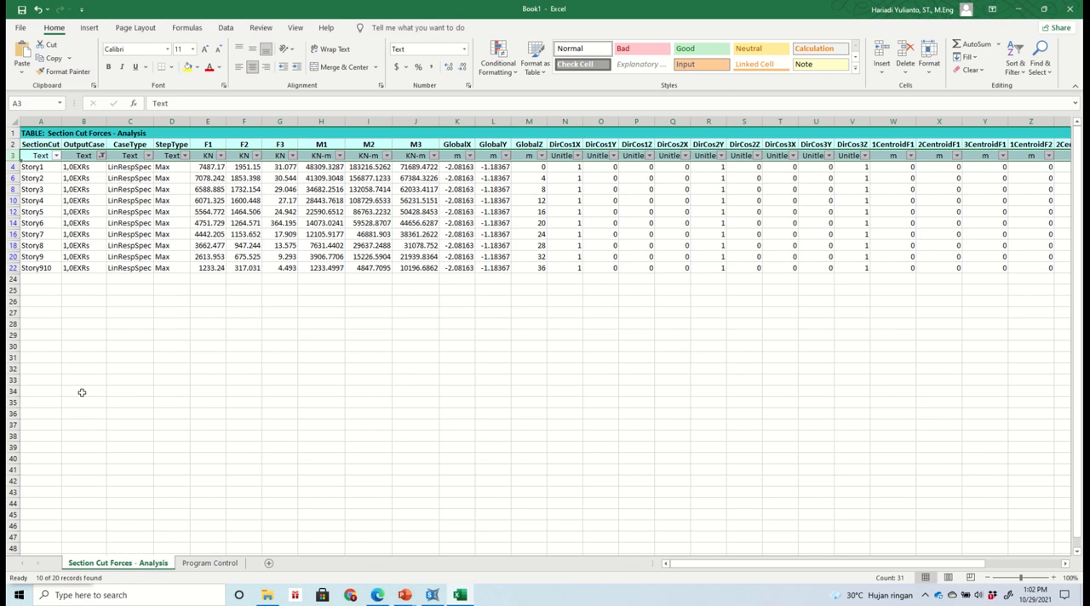
# - Sort the filtered section cut rows by the SectionCut column from Z to A
pyautogui.click(92, 346)
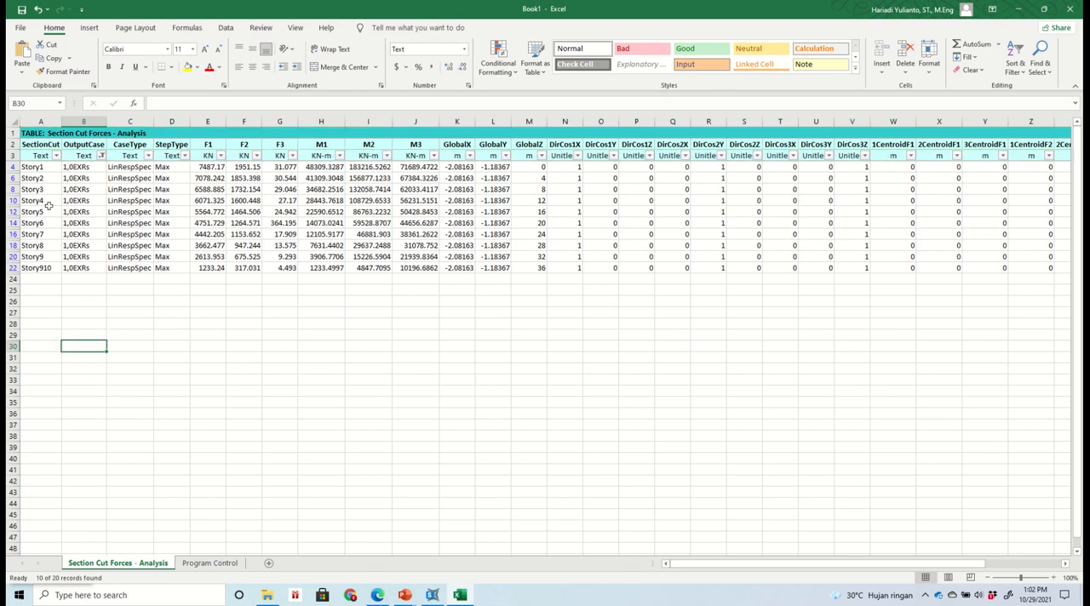
pyautogui.click(55, 156)
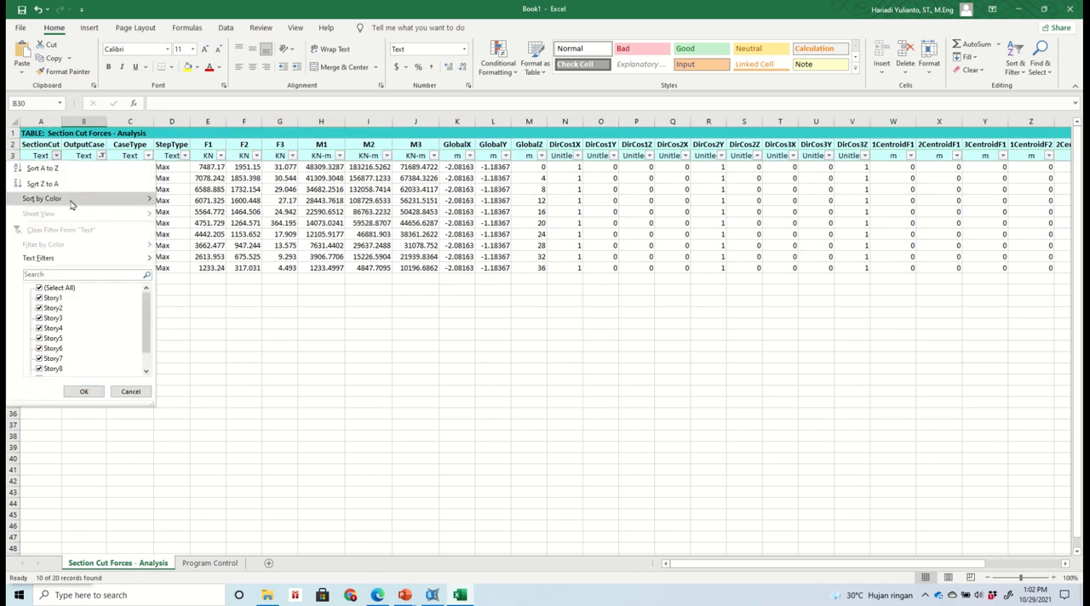
pyautogui.click(43, 183)
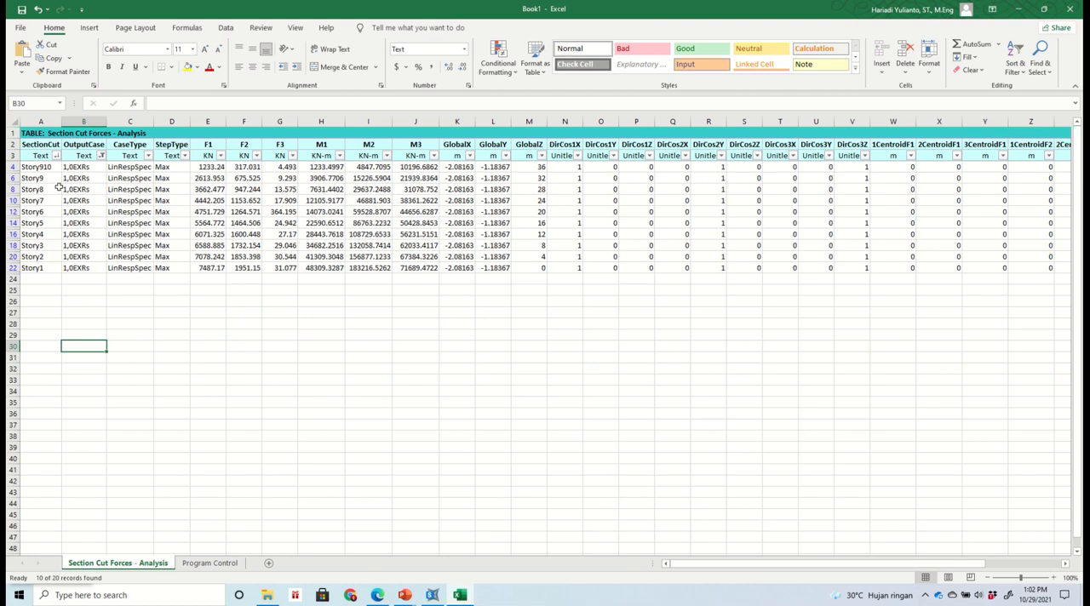
pyautogui.click(316, 382)
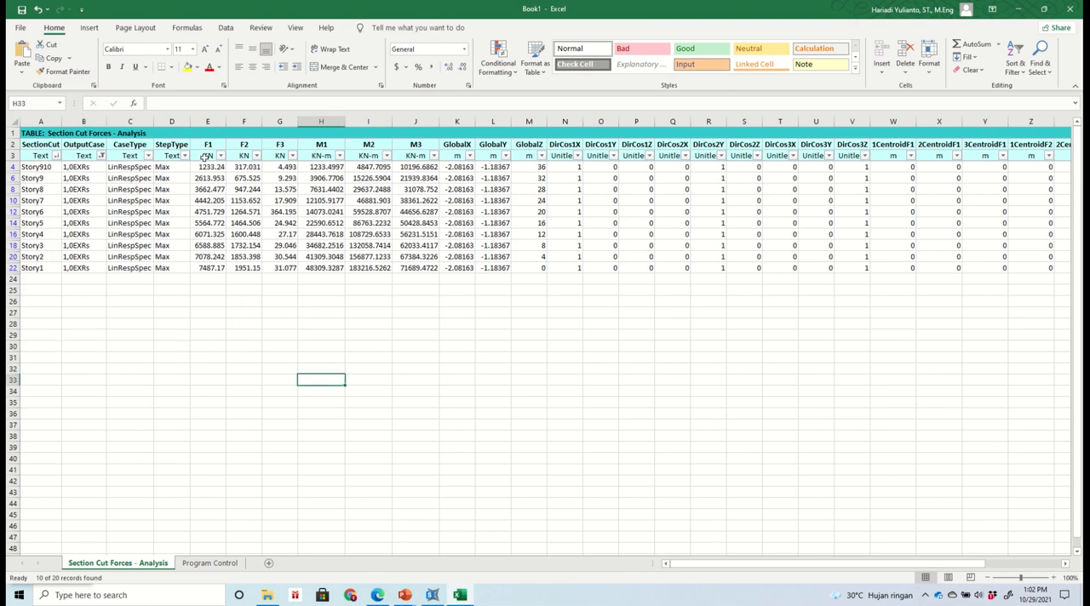
# - Copy the filtered 1,0EXRs table from the title row through the F1 column into a new sheet, keeping source column widths
pyautogui.moveTo(205, 157); pyautogui.dragTo(201, 269)
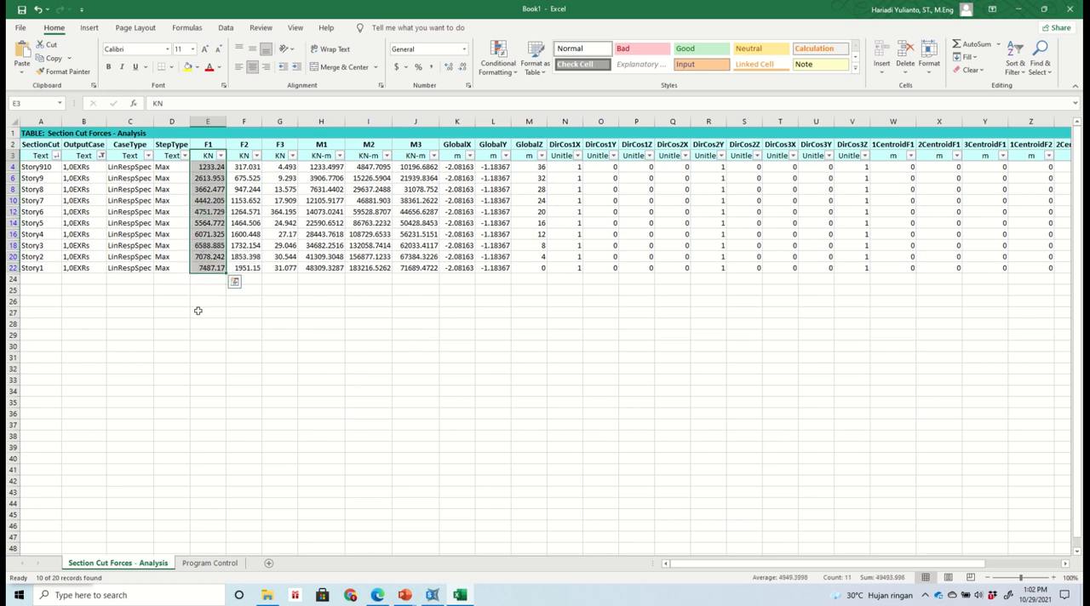
pyautogui.click(197, 311)
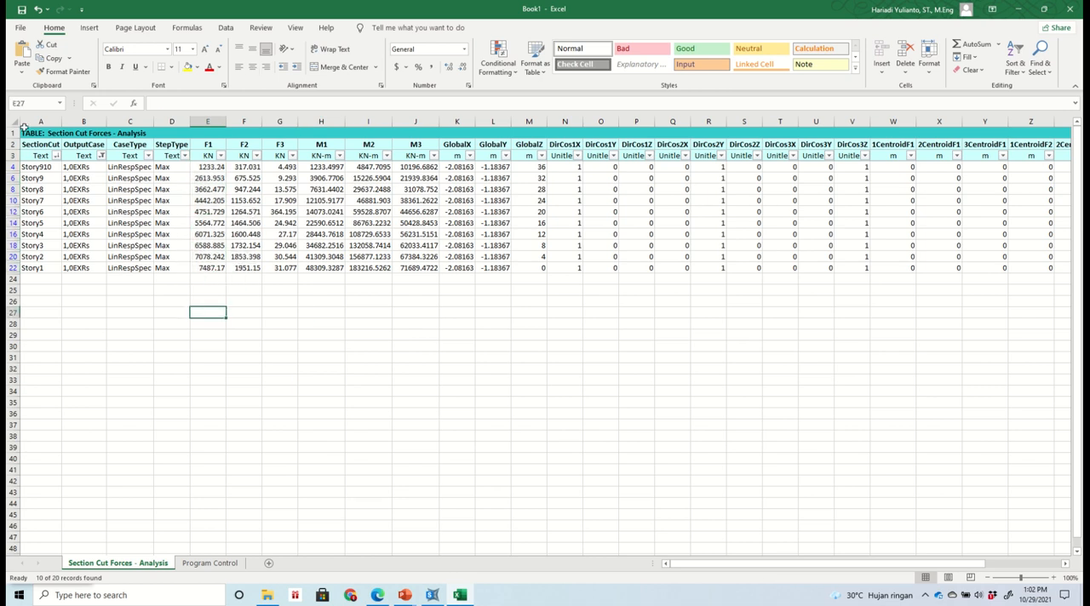
pyautogui.moveTo(24, 133); pyautogui.dragTo(200, 267)
pyautogui.click(54, 59)
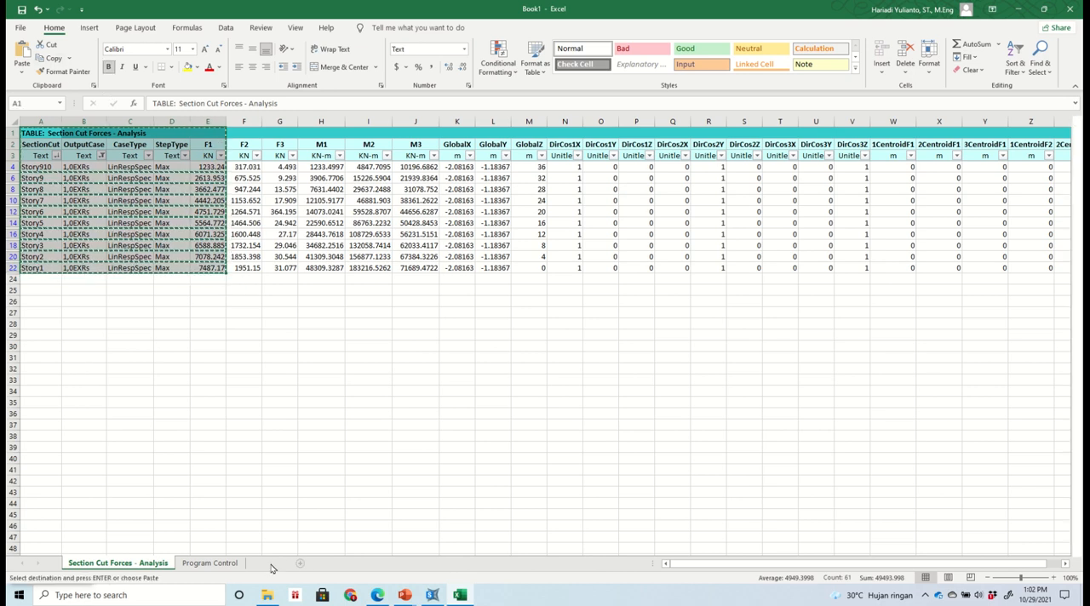
pyautogui.click(268, 563)
pyautogui.click(21, 72)
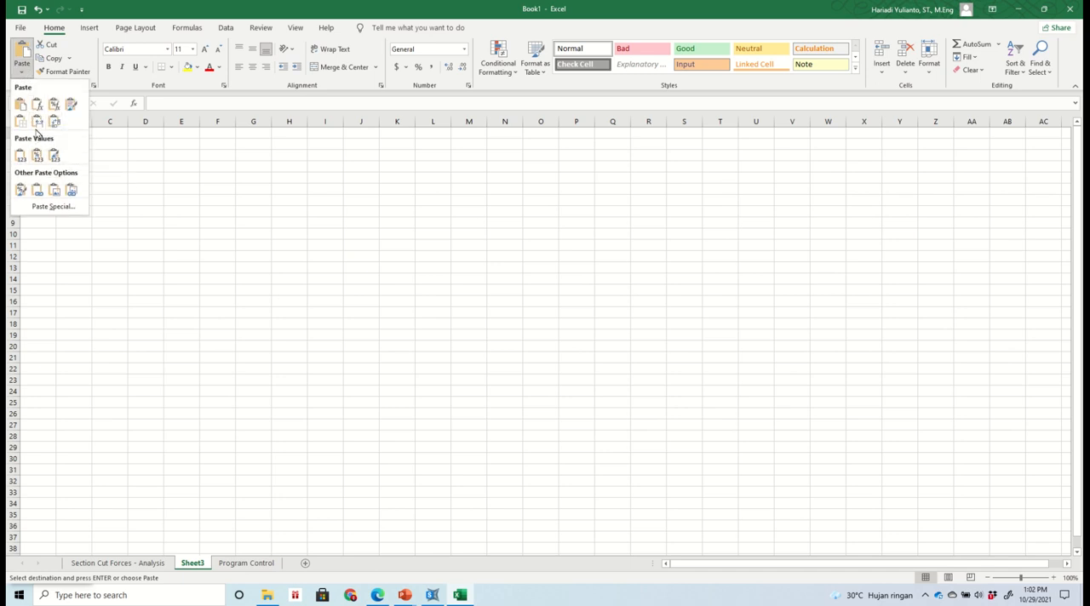
pyautogui.click(36, 122)
pyautogui.moveTo(456, 5)
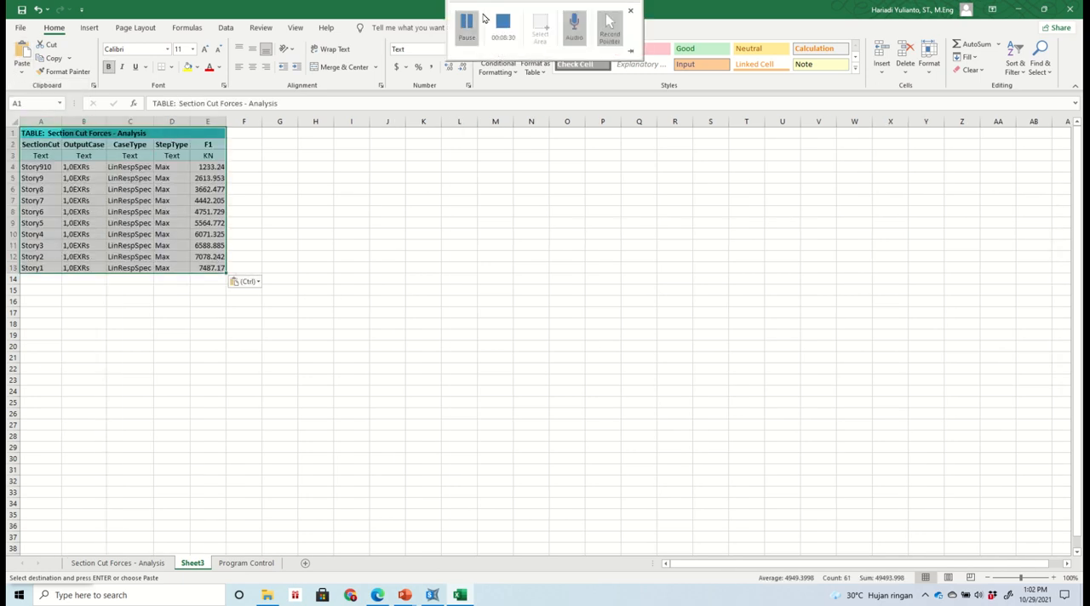
pyautogui.click(469, 25)
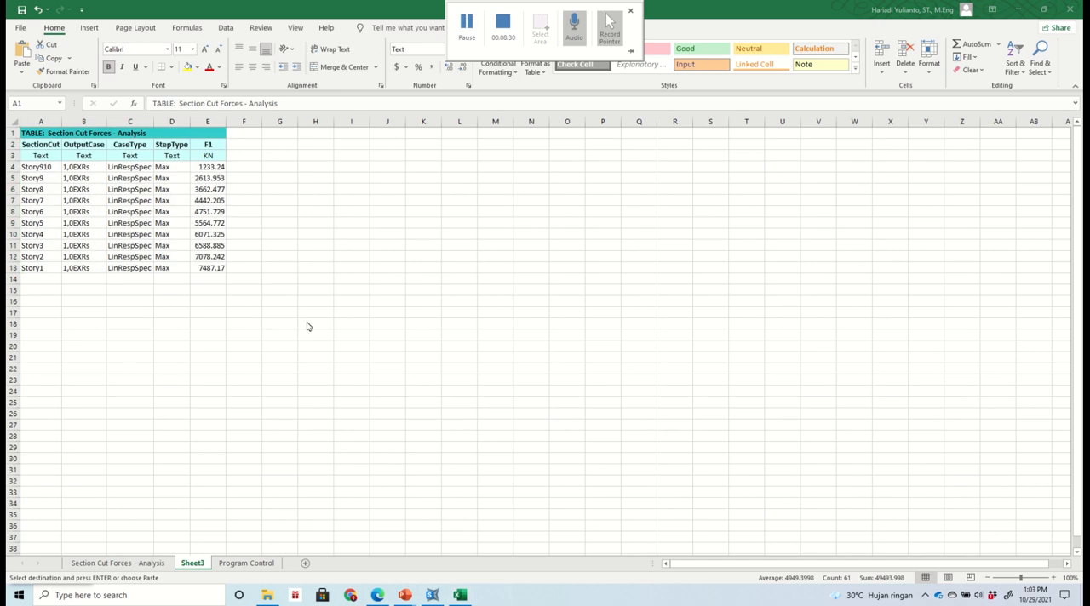
# - On the Section Cut Forces - Analysis sheet, change the OutputCase filter to show only 1,0EyRs
pyautogui.click(128, 563)
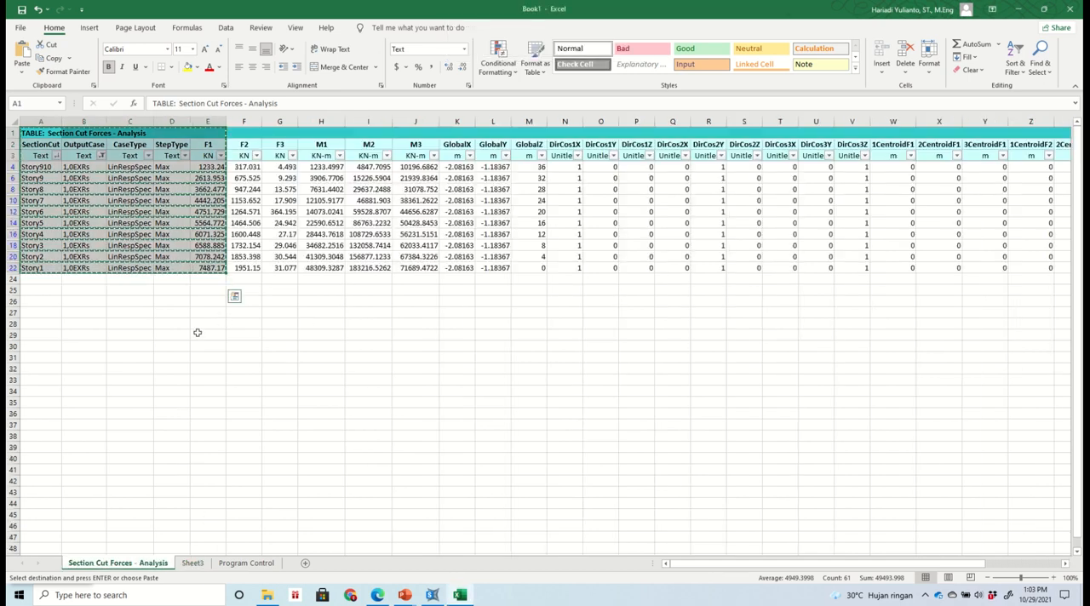
pyautogui.click(101, 156)
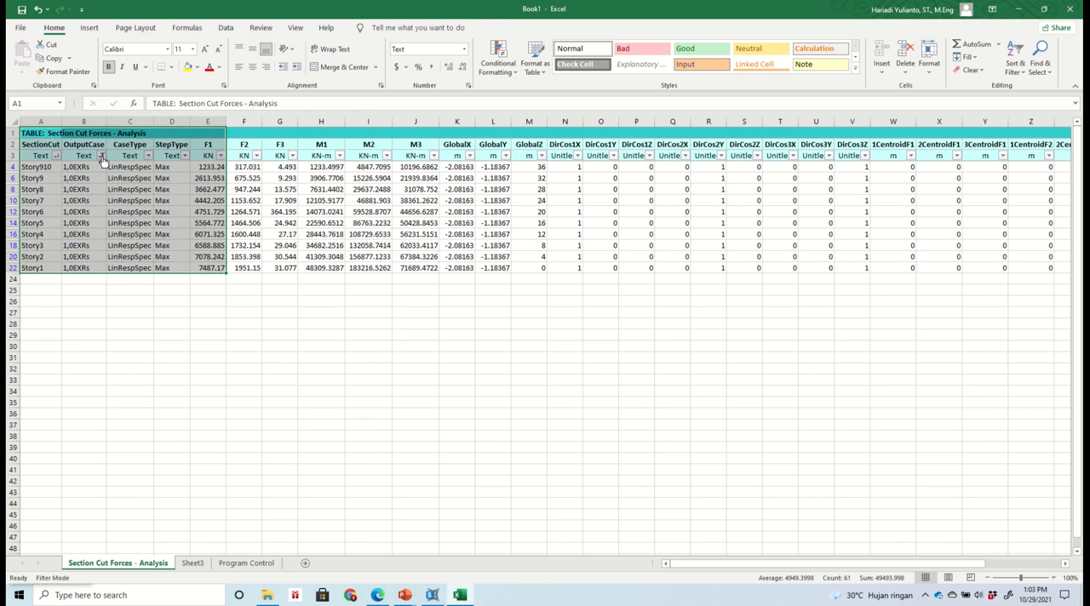
pyautogui.doubleClick(58, 291)
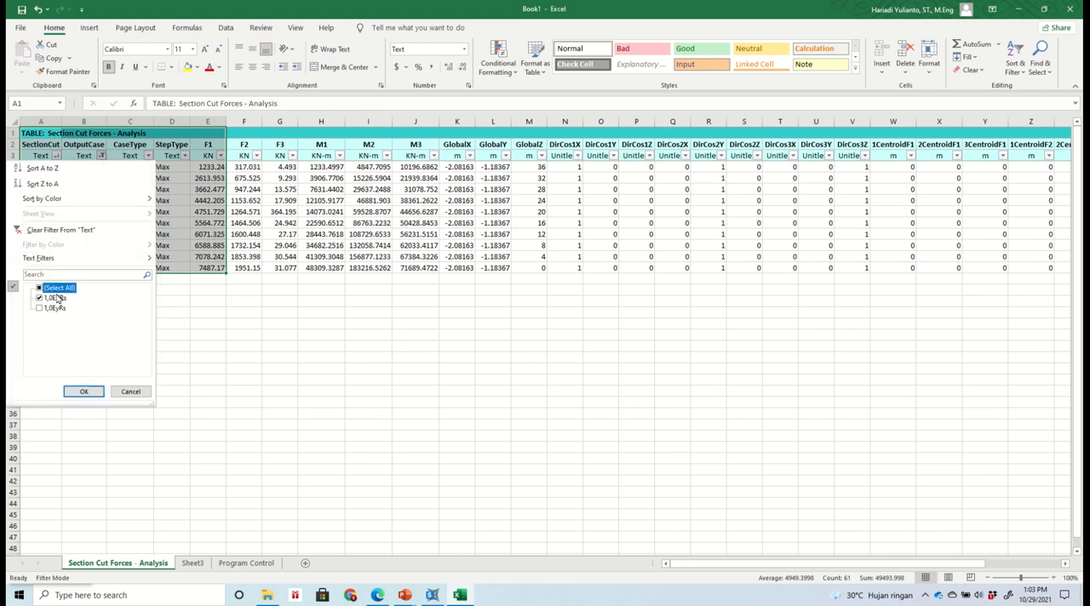
pyautogui.click(47, 309)
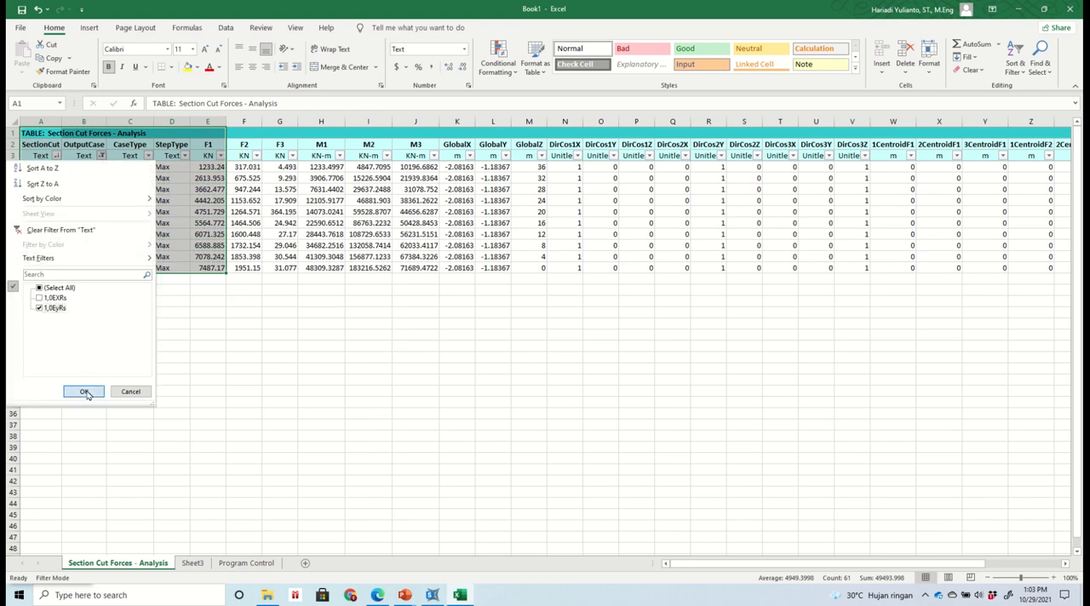
pyautogui.click(86, 391)
pyautogui.click(158, 345)
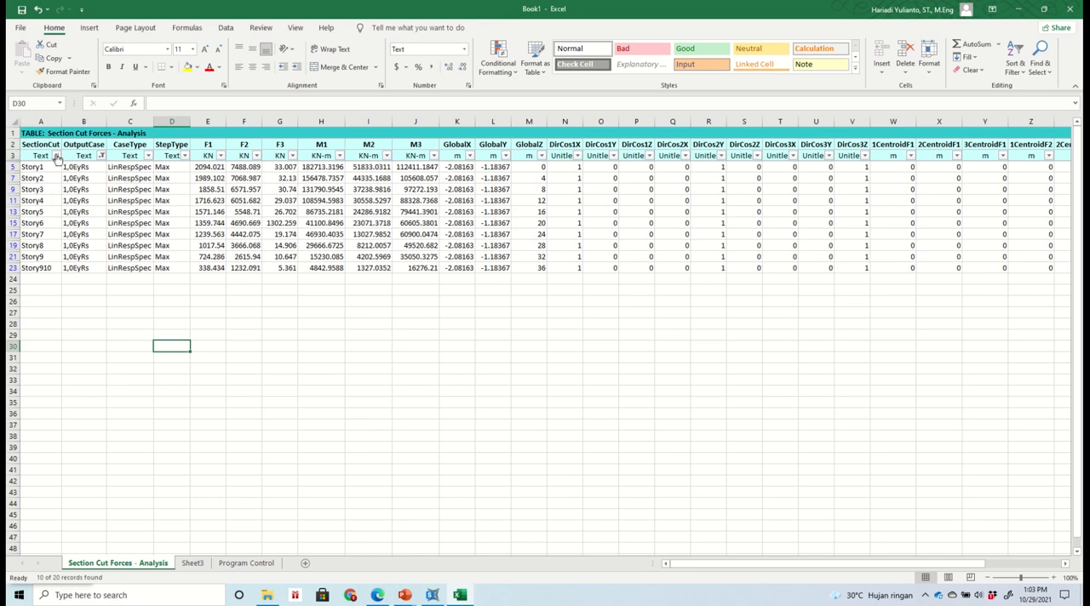
# - Sort the filtered 1,0EyRs rows by the SectionCut column from Z to A
pyautogui.click(54, 155)
pyautogui.click(51, 188)
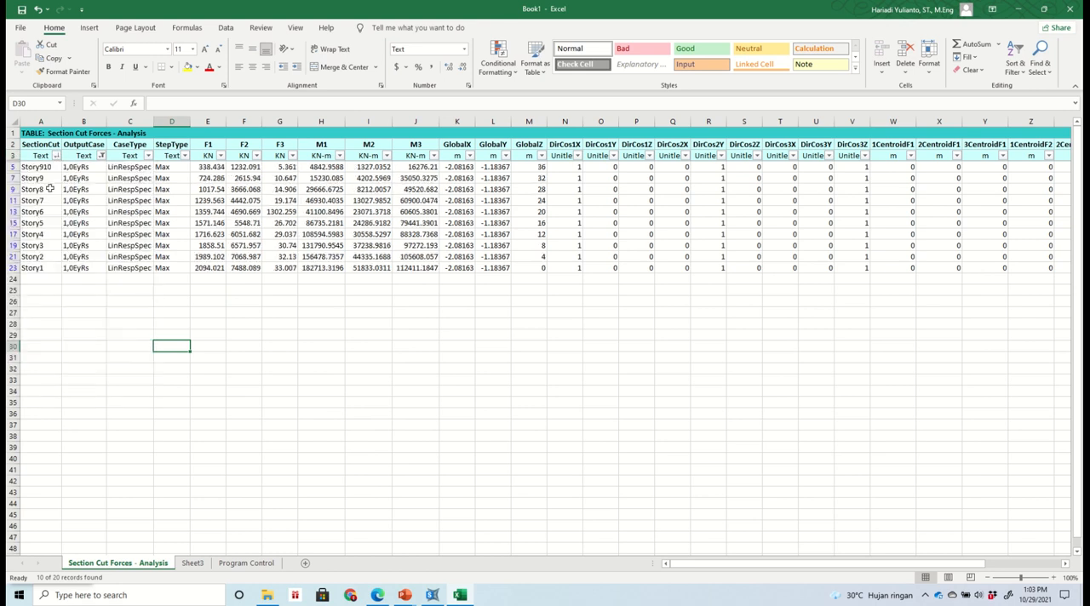
pyautogui.click(119, 335)
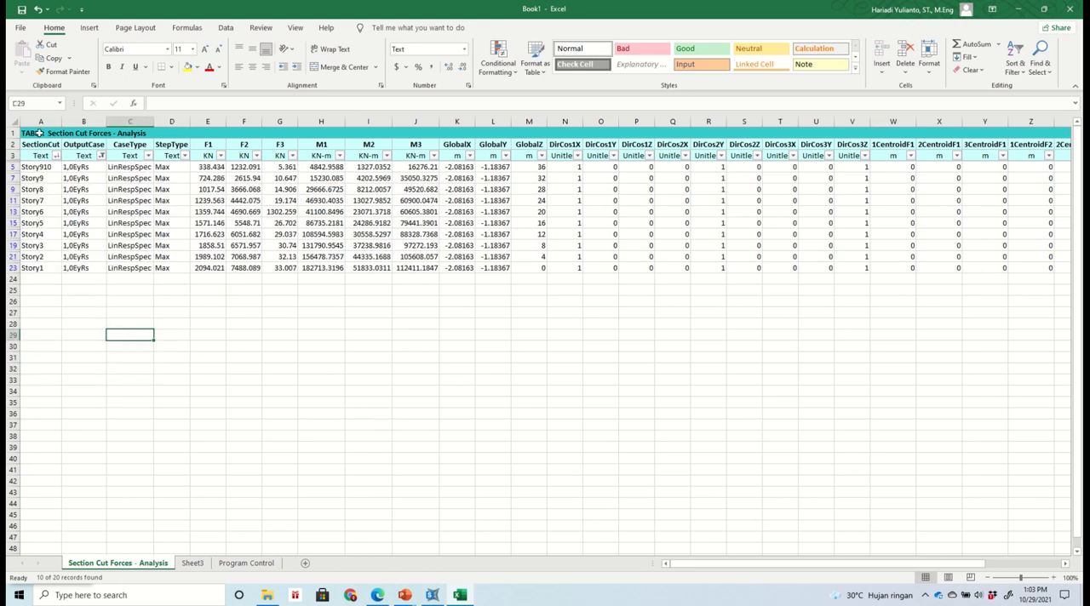
# - Copy the filtered 1,0EyRs table from the title row through the F2 column and paste it at G1 of Sheet3
pyautogui.moveTo(39, 133); pyautogui.dragTo(243, 267)
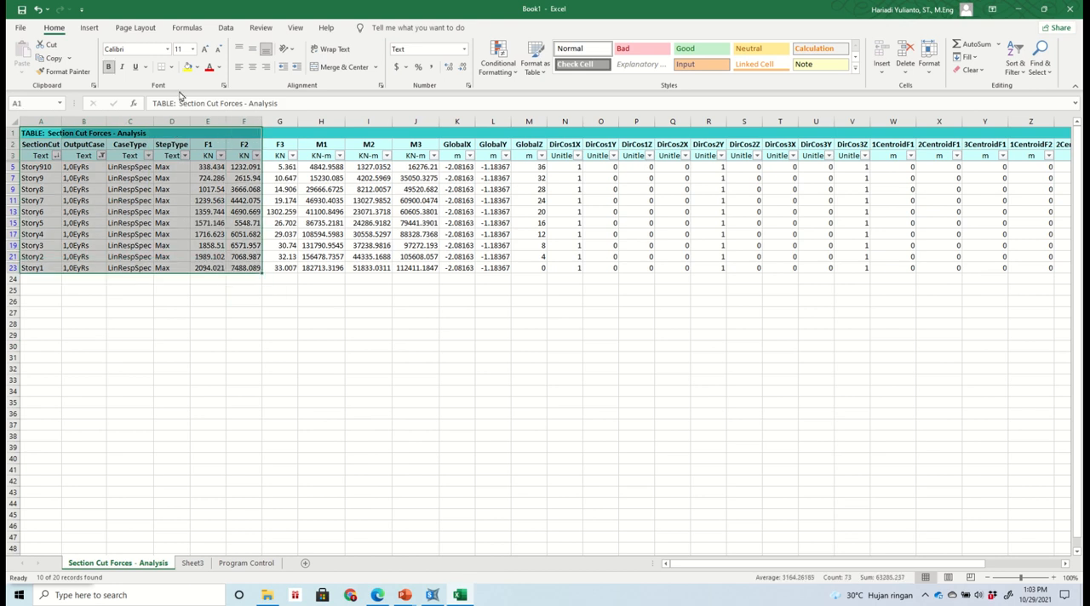
pyautogui.click(51, 58)
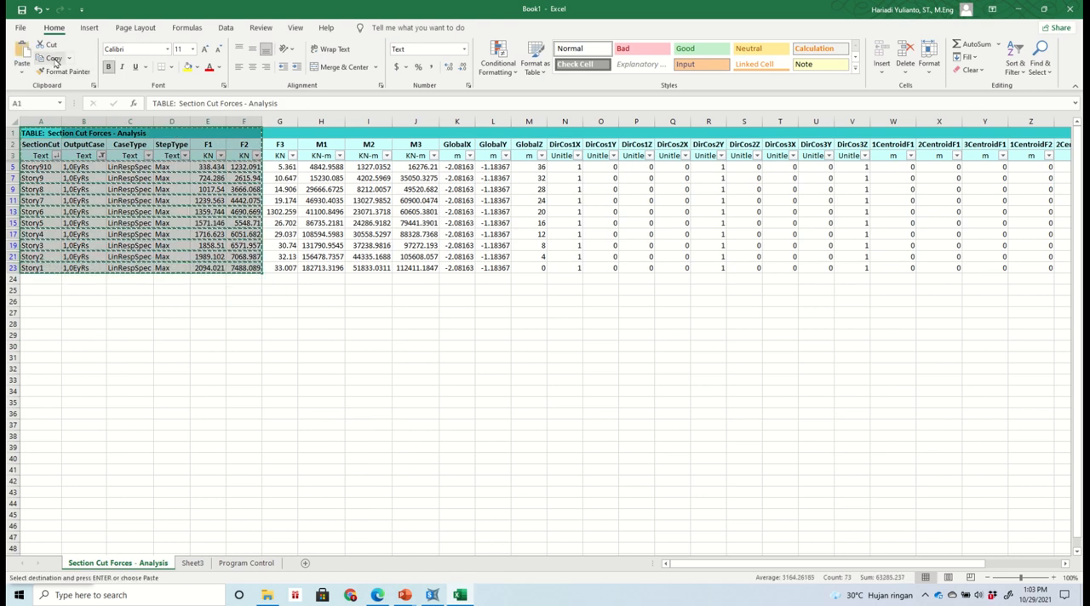
pyautogui.click(192, 564)
pyautogui.hotkey('ctrl', 'v')
pyautogui.click(279, 133)
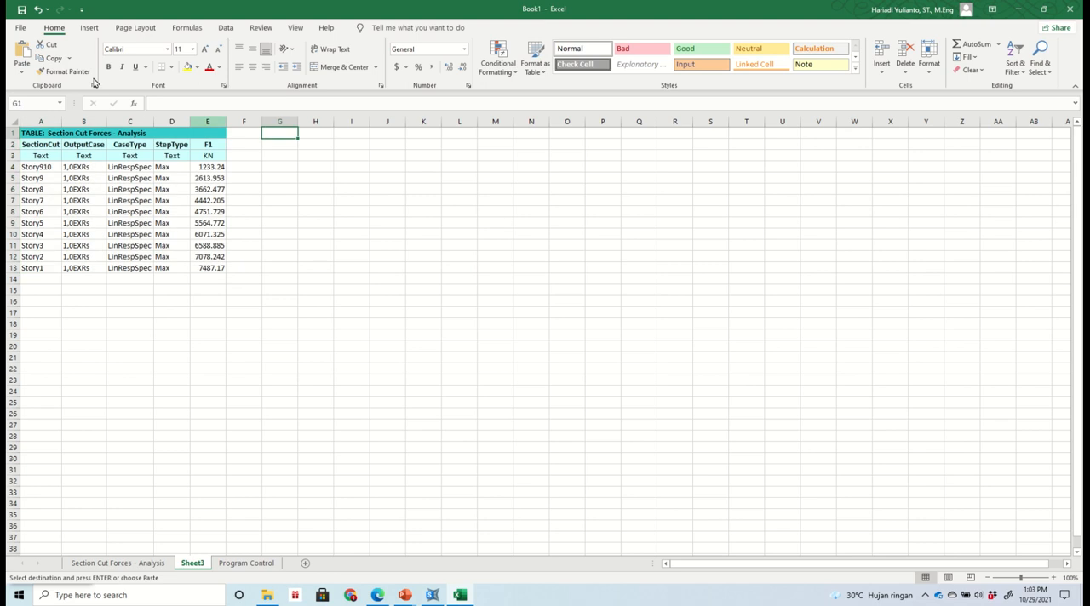
pyautogui.click(22, 51)
pyautogui.click(423, 290)
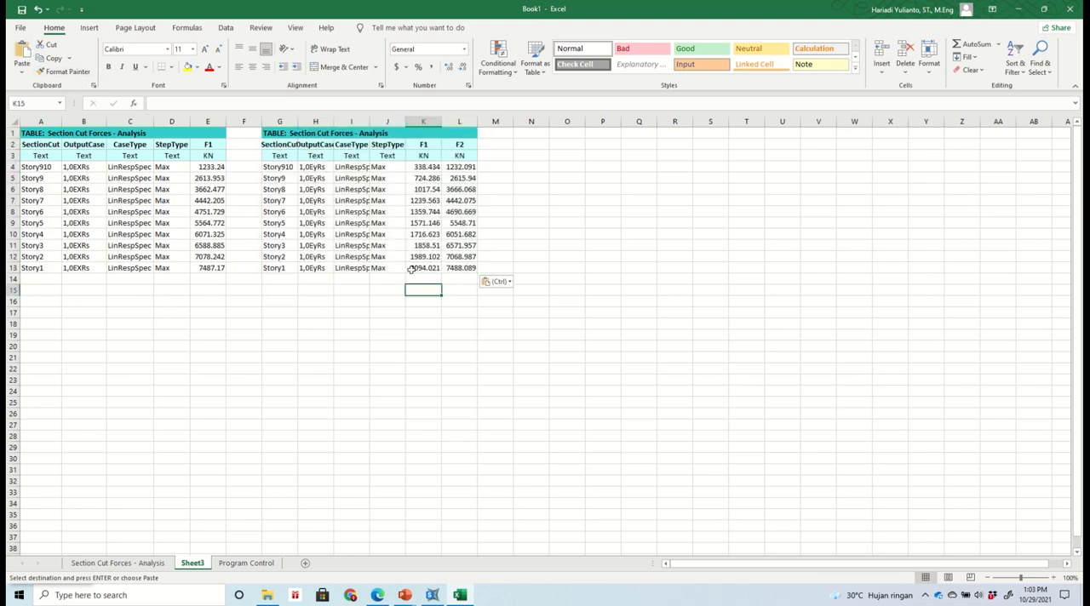
# - Delete the F1 column (column K) from the pasted 1,0EyRs table
pyautogui.click(420, 119)
pyautogui.click(908, 53)
pyautogui.click(670, 223)
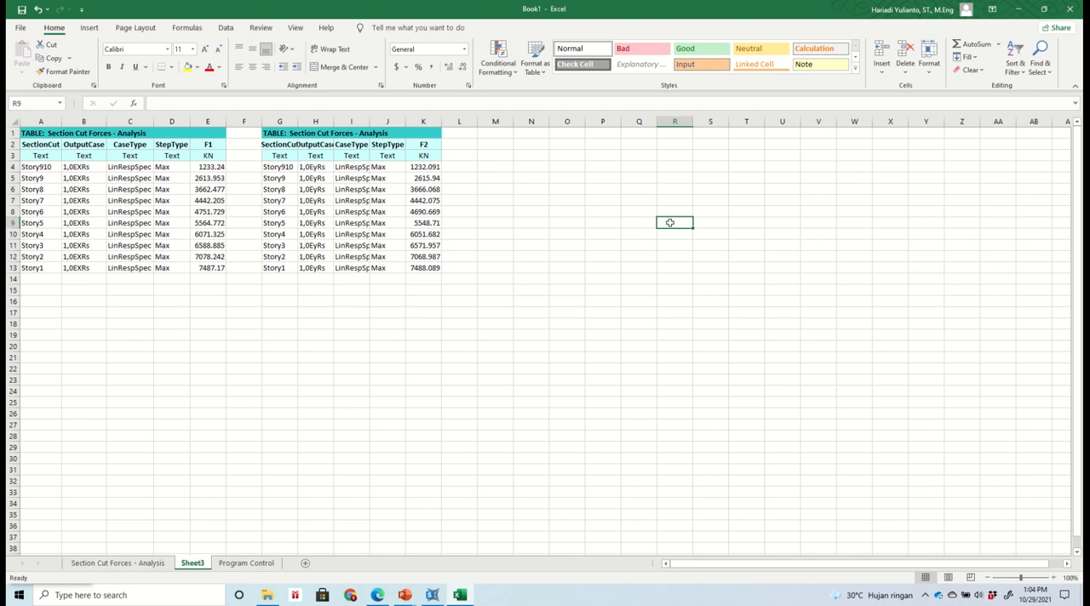
# - Rename the F1 header of the 1,0EXRs table to Vx and the F2 header of the 1,0EyRs table to Vy
pyautogui.moveTo(208, 134); pyautogui.dragTo(208, 146)
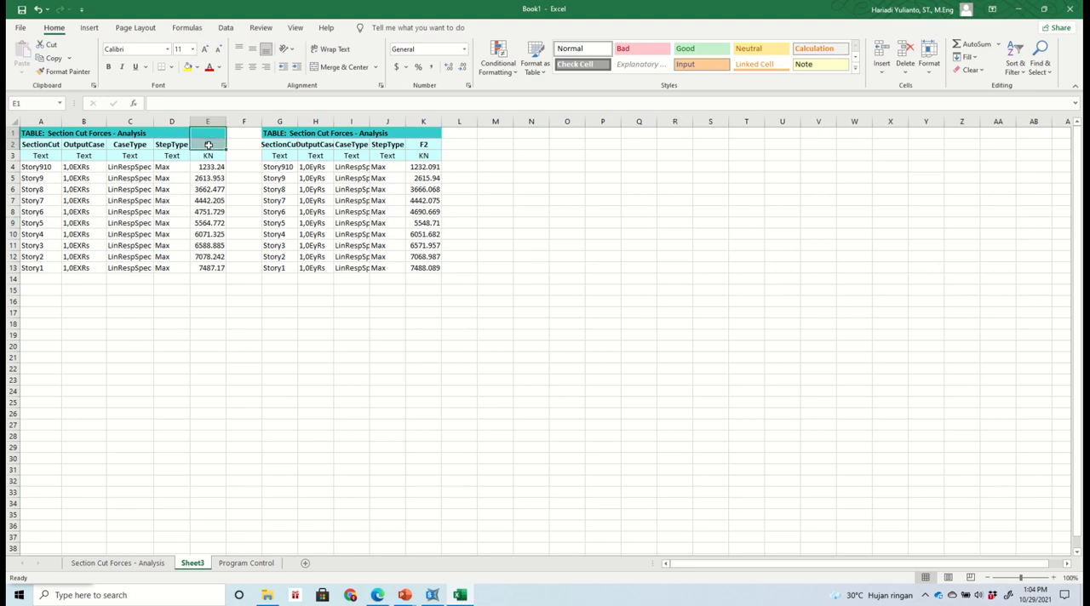
pyautogui.click(208, 145)
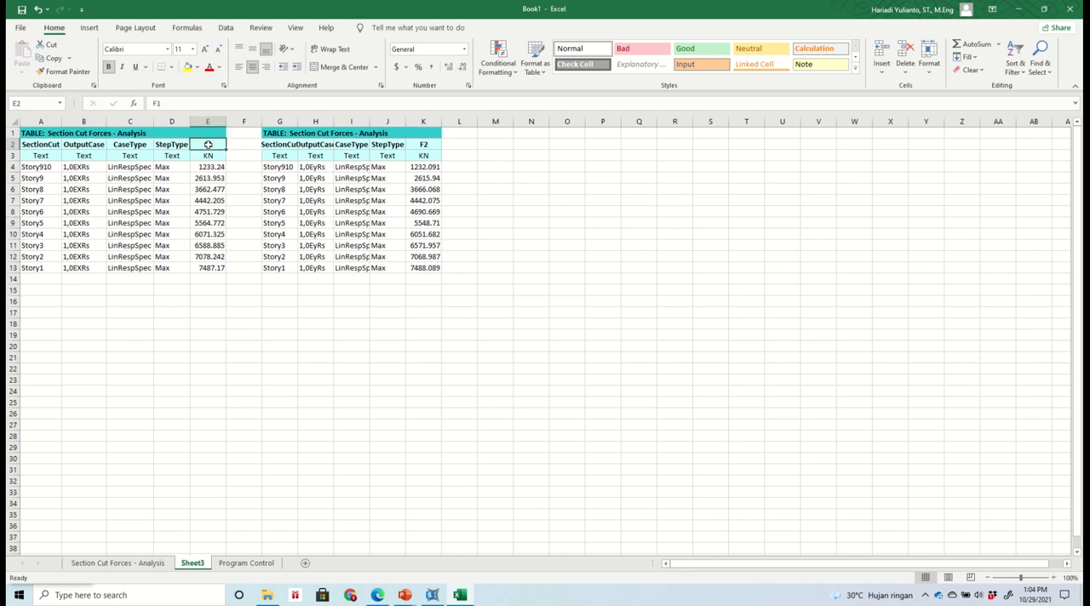
pyautogui.write('V')
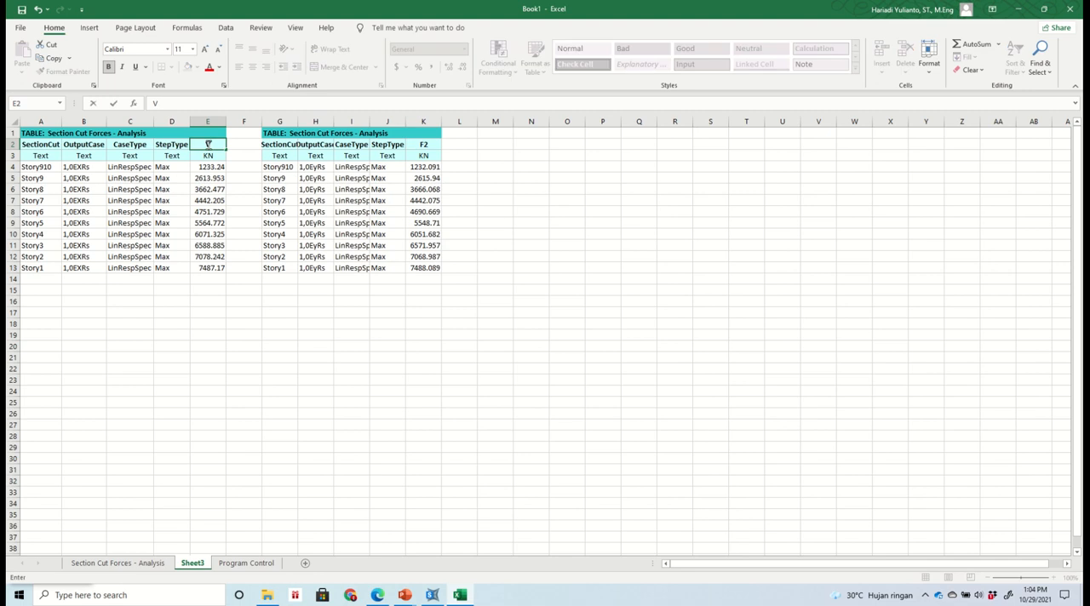
pyautogui.write('x')
pyautogui.press('Right')
pyautogui.press('Right')
pyautogui.press('Right')
pyautogui.press('Right')
pyautogui.press('Right')
pyautogui.press('Right')
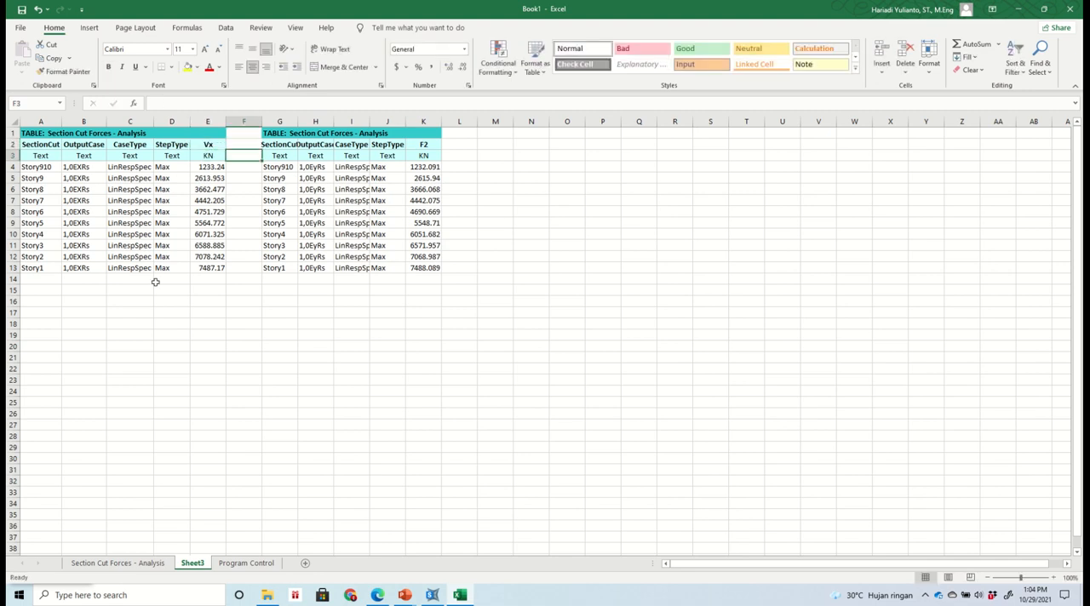
pyautogui.write('Vy')
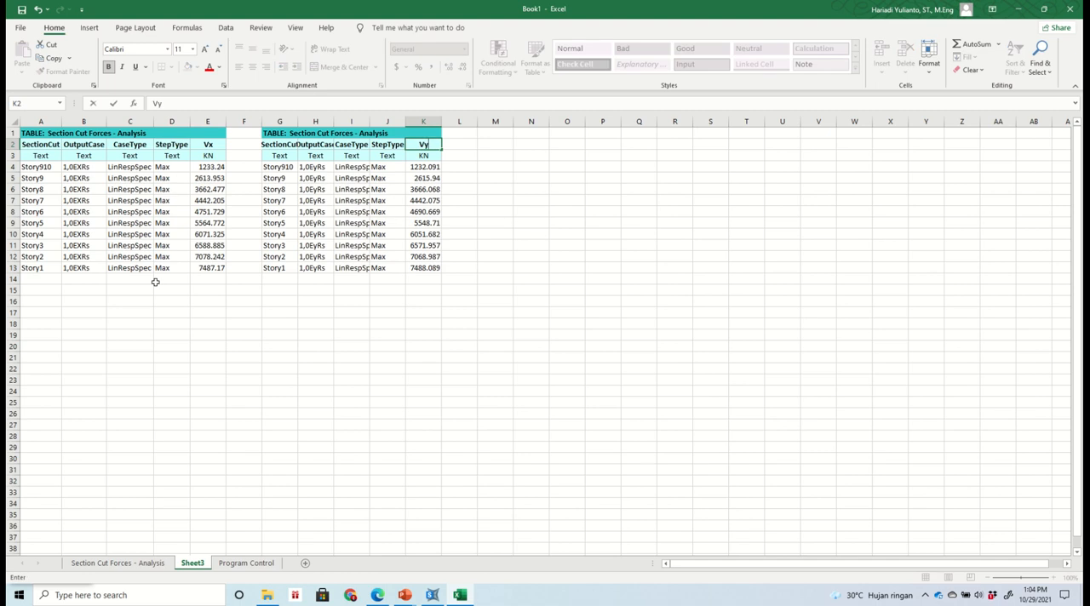
pyautogui.press('Return')
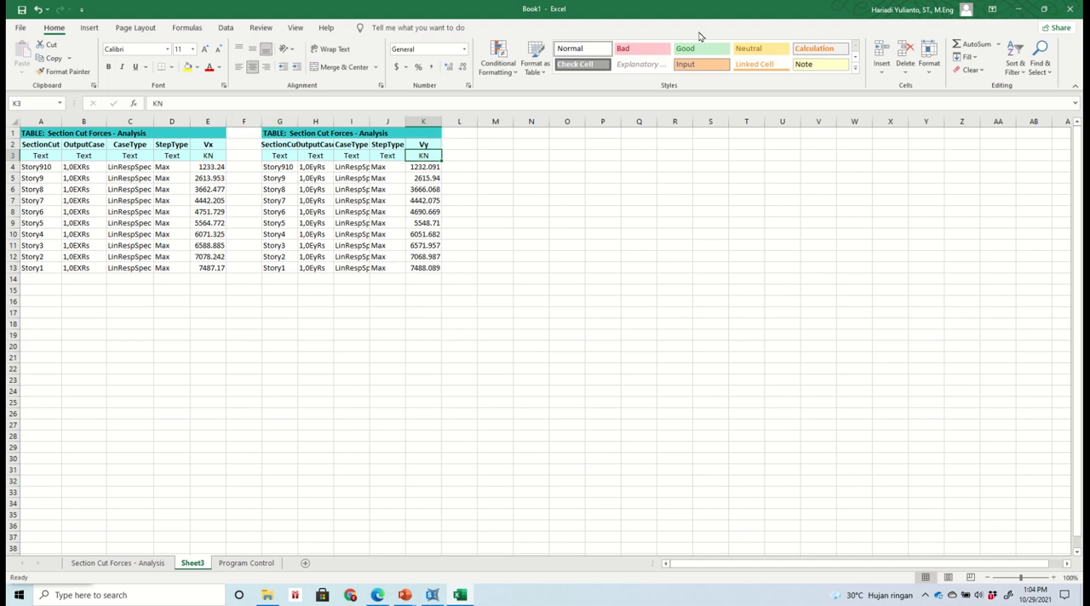
# - Insert a column after Vx in the 1,0EXRs table and give it the header Fi with the unit kN
pyautogui.click(252, 121)
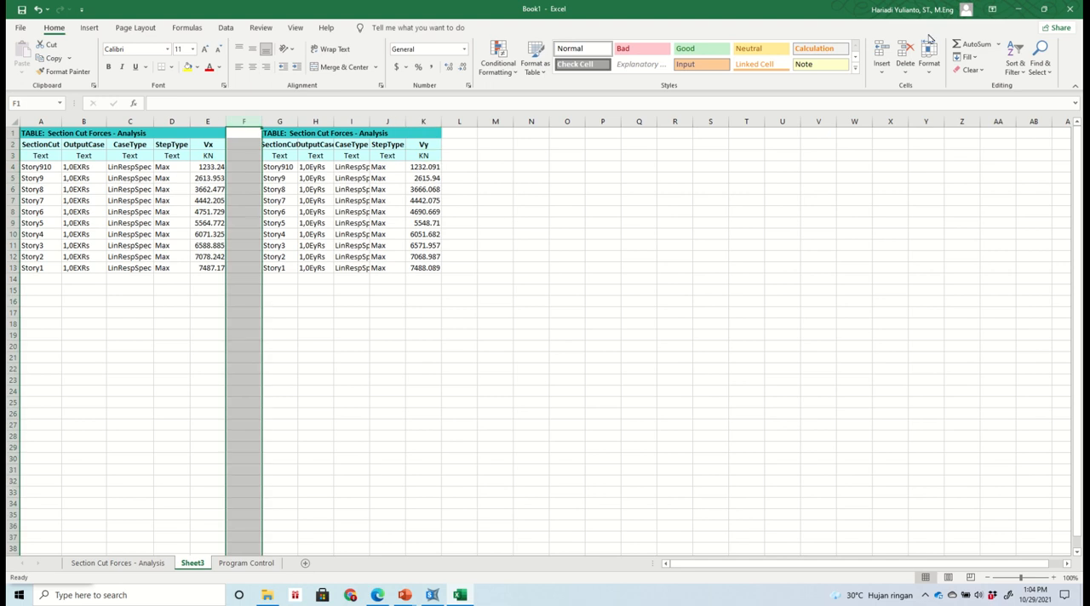
pyautogui.click(886, 55)
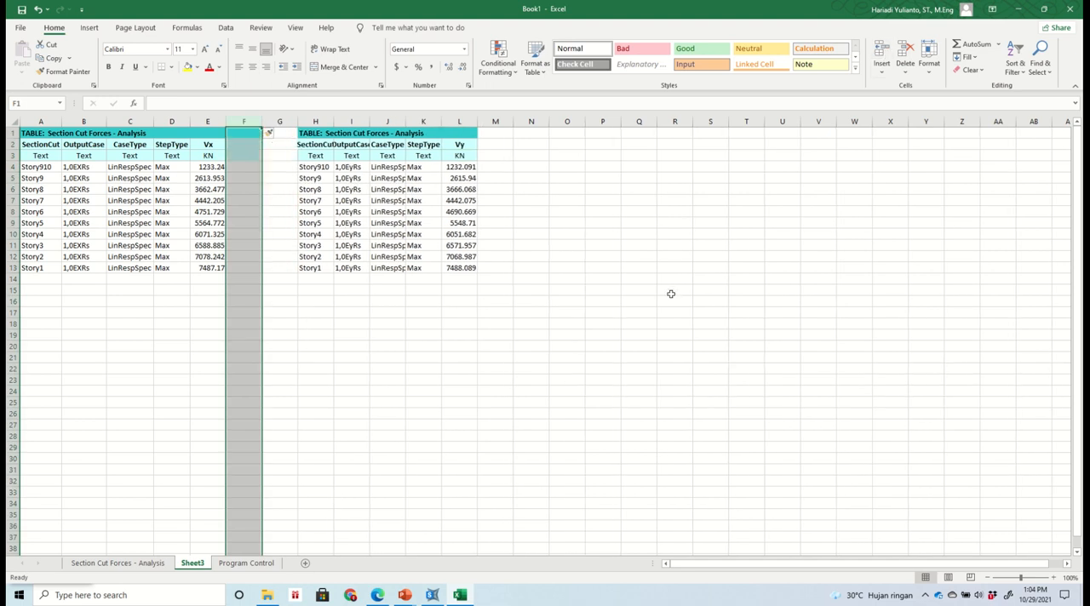
pyautogui.click(672, 291)
pyautogui.click(248, 144)
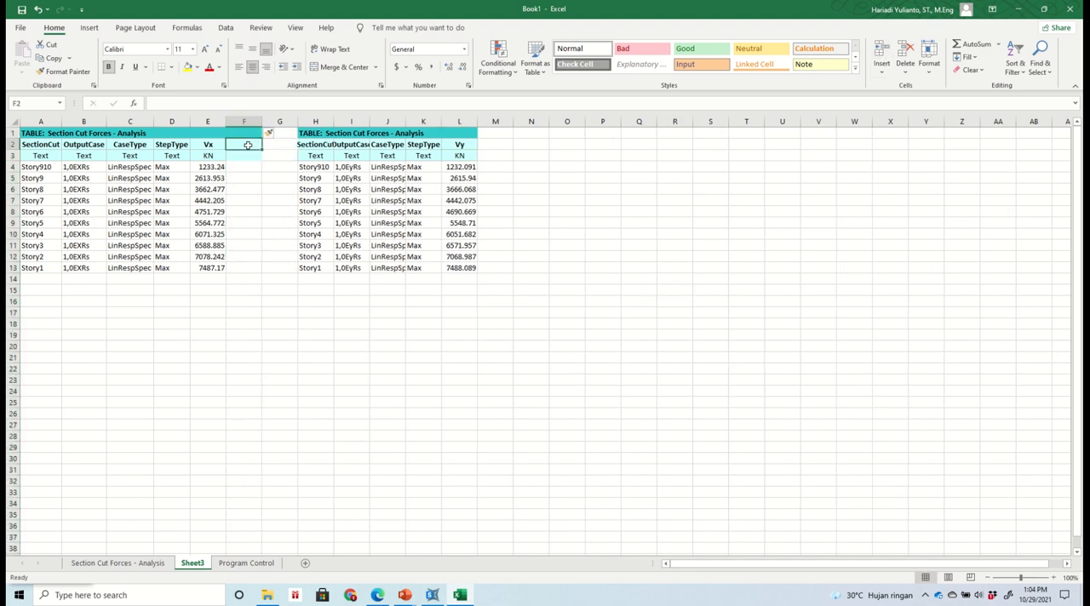
pyautogui.write('F')
pyautogui.press('Return')
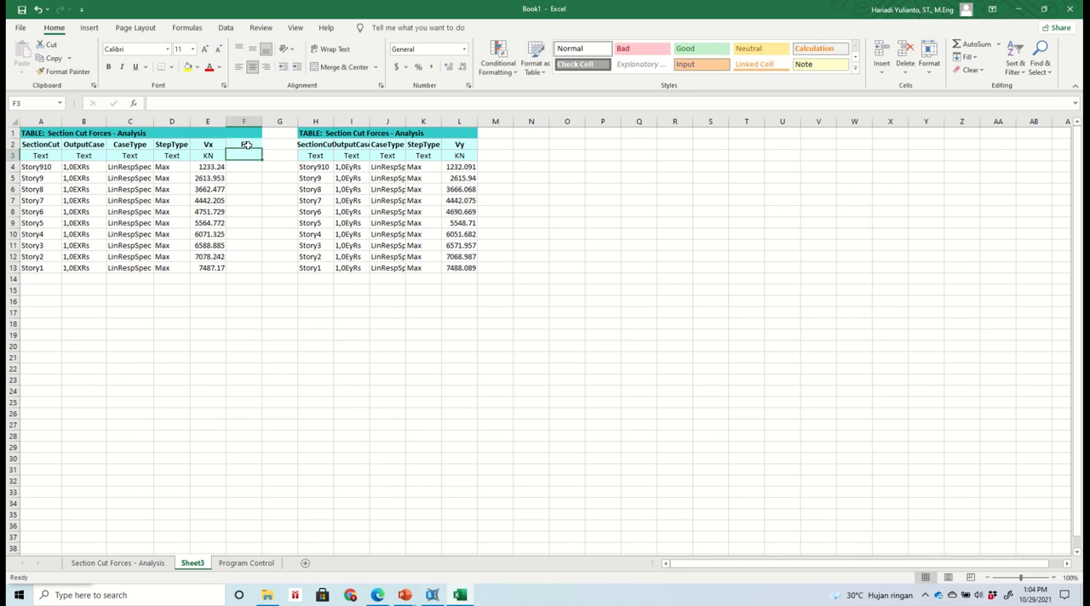
pyautogui.write('kN')
pyautogui.press('Return')
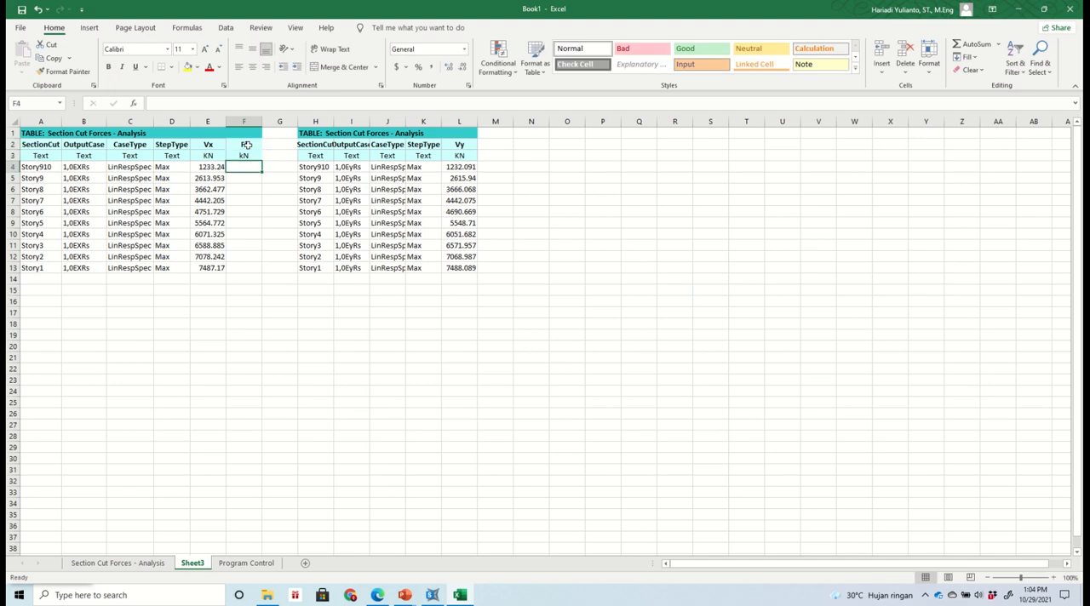
# - Enter the storey force formulas =E4 in F4 and =E5-E4 in F5
pyautogui.write('=')
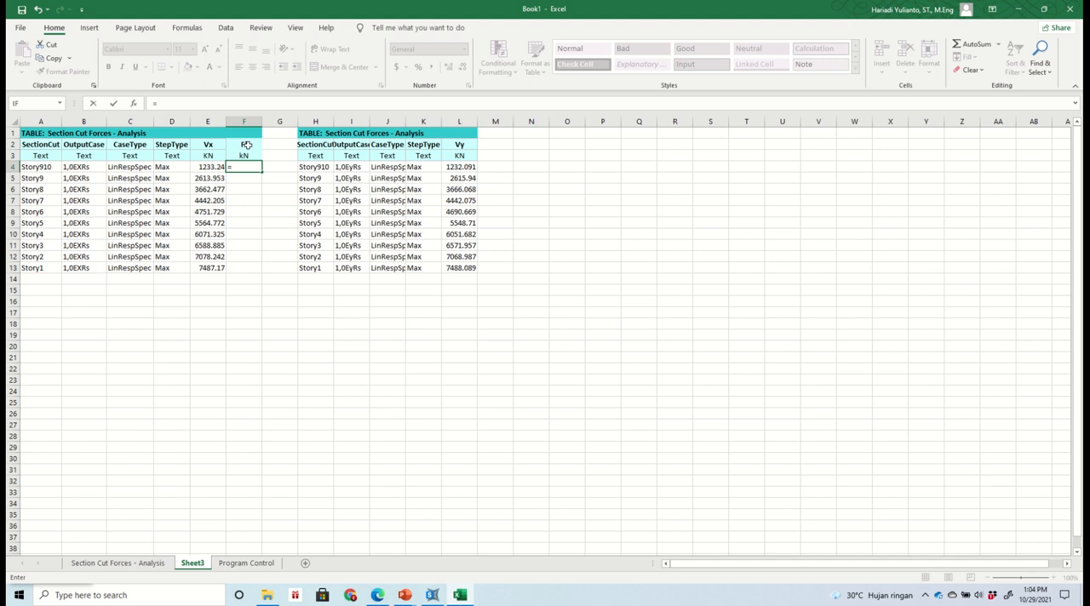
pyautogui.press('Left')
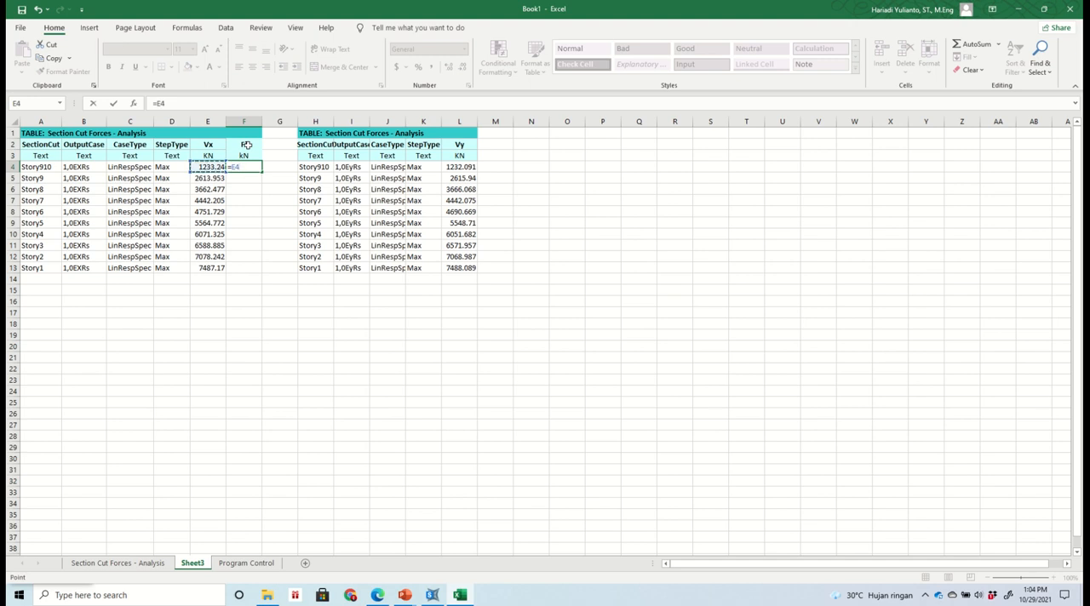
pyautogui.press('Return')
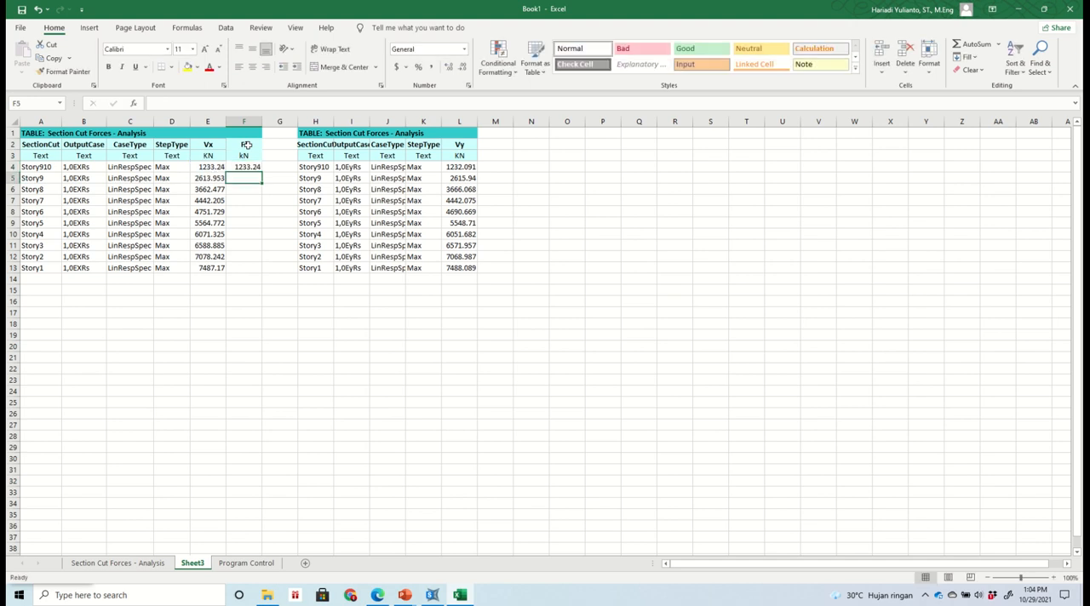
pyautogui.write('=')
pyautogui.press('Left')
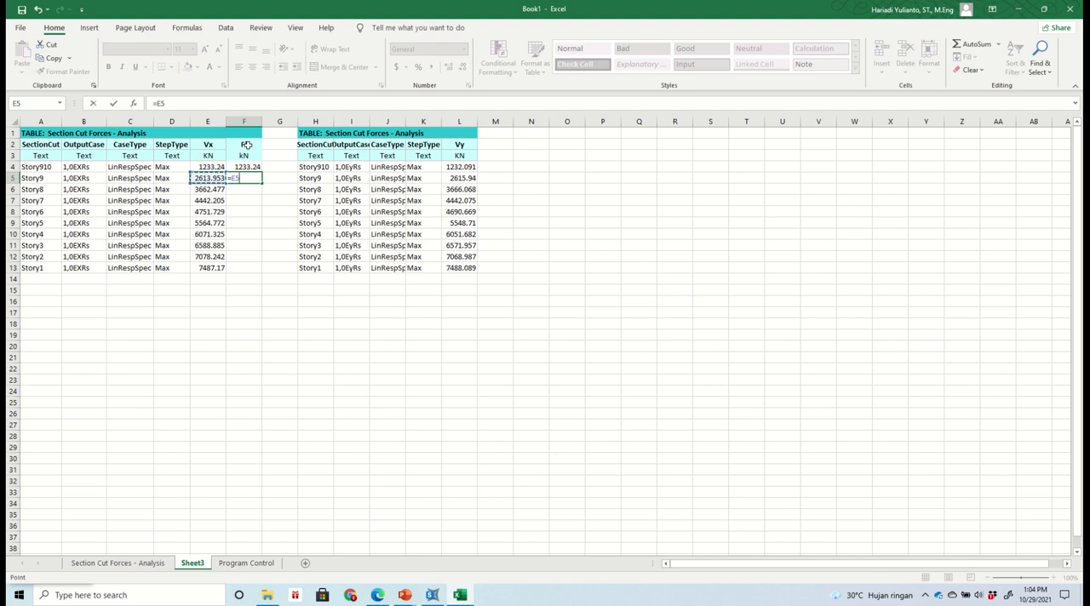
pyautogui.write('-')
pyautogui.press('Left')
pyautogui.press('Up')
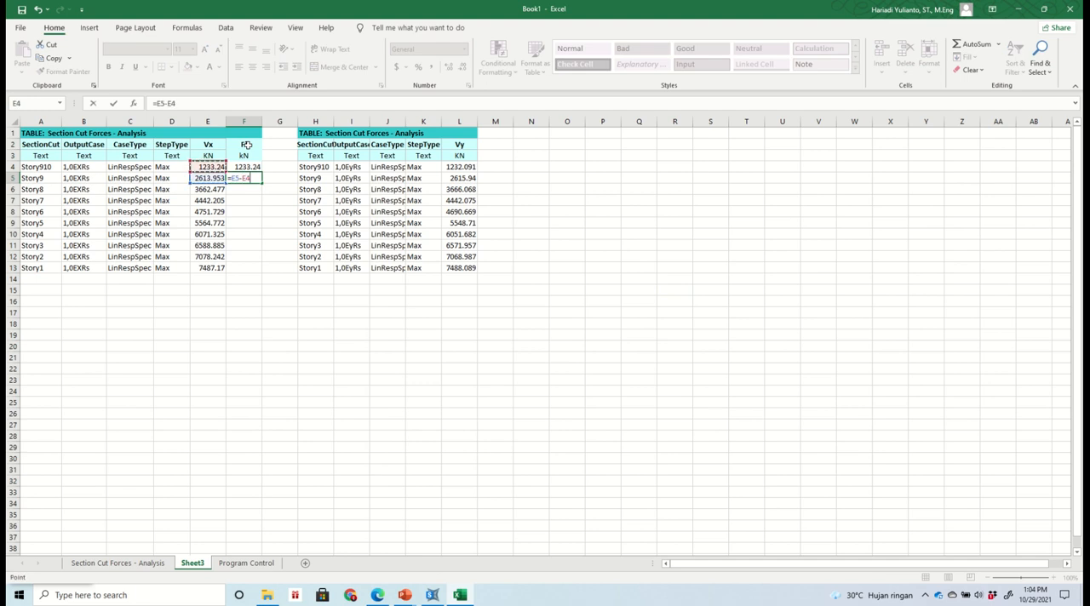
pyautogui.press('Return')
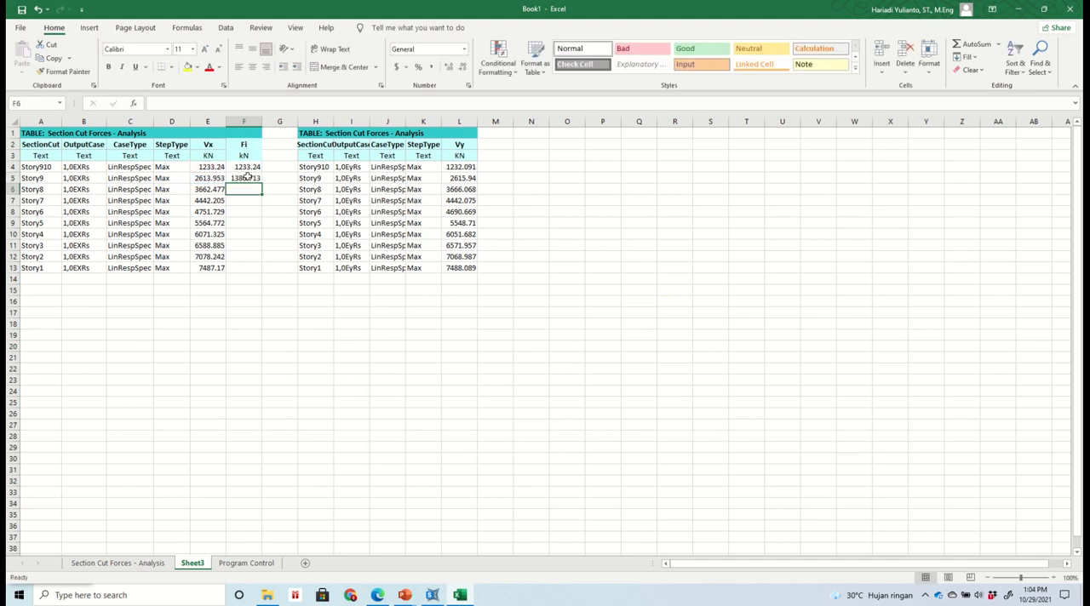
# - Fill the F5 storey force formula down to F13 and reduce the Fi values in F4:F13 to one decimal place
pyautogui.click(253, 178)
pyautogui.moveTo(261, 184); pyautogui.dragTo(251, 275)
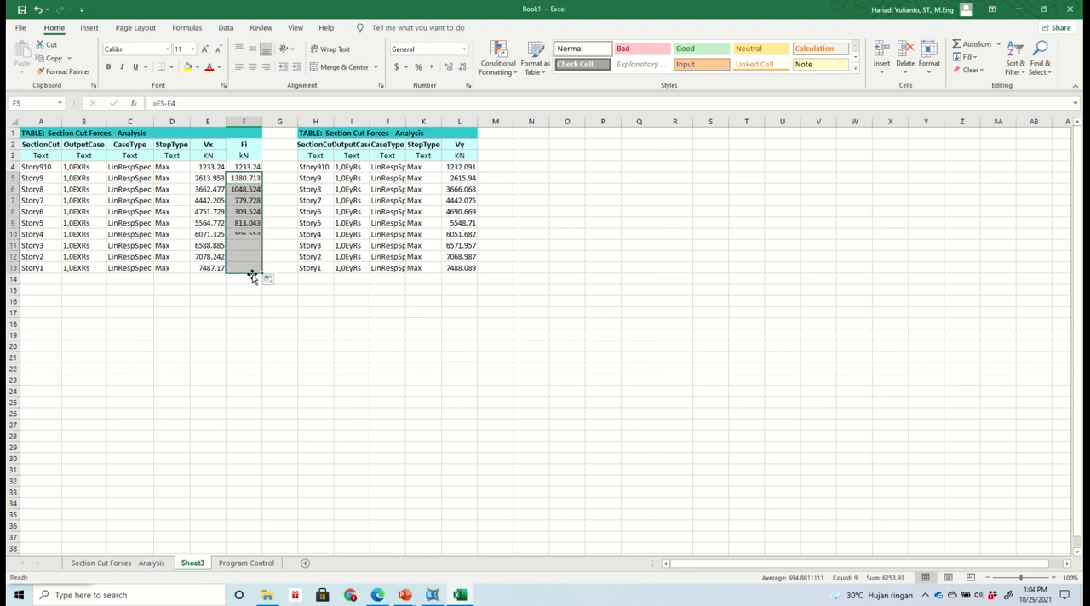
pyautogui.click(351, 334)
pyautogui.moveTo(242, 167); pyautogui.dragTo(240, 267)
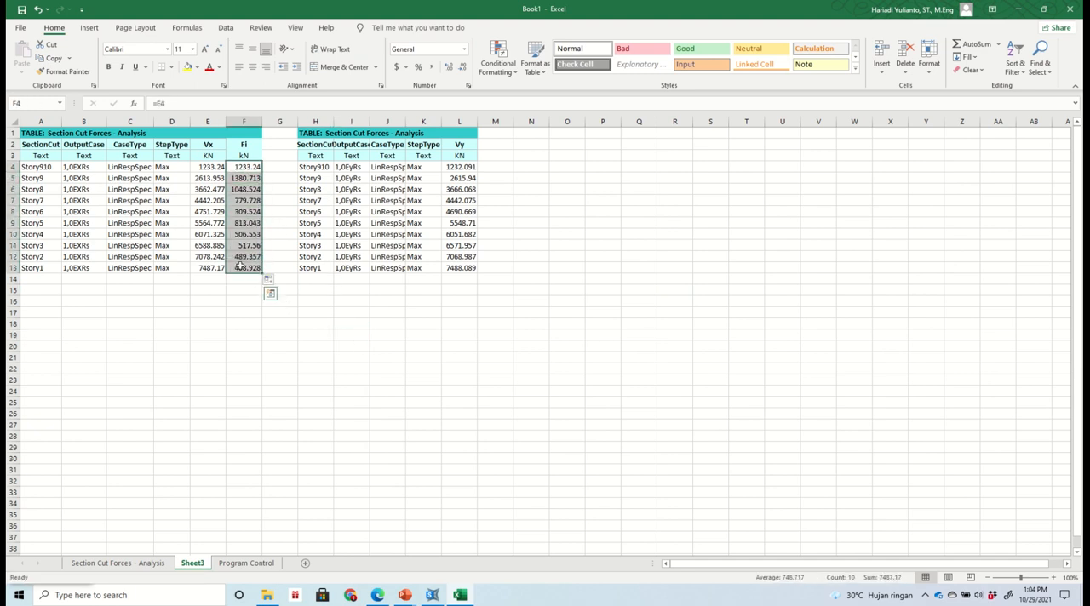
pyautogui.click(464, 67)
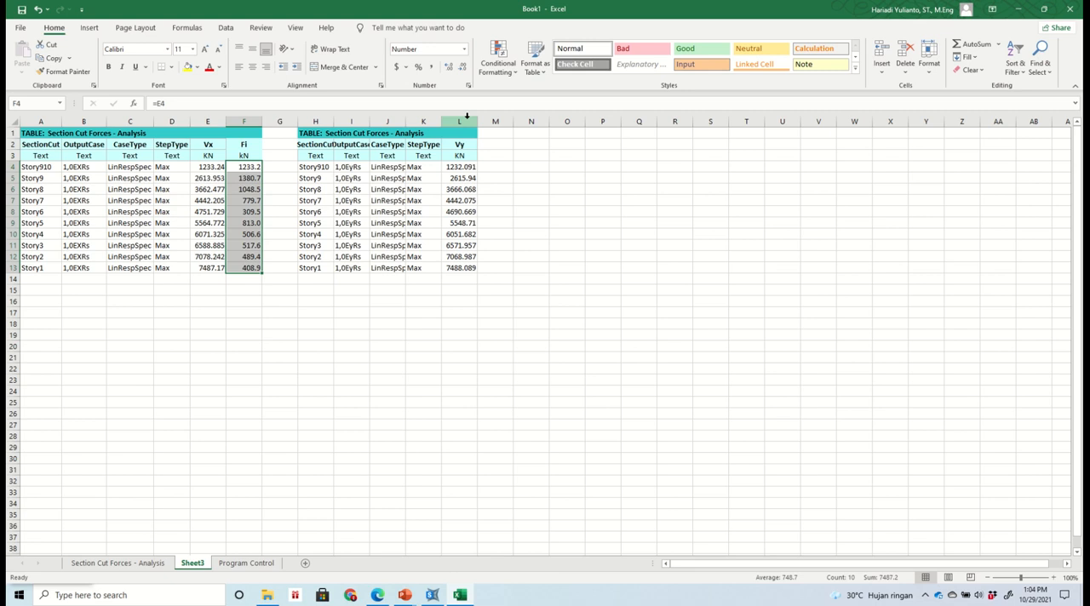
pyautogui.click(522, 163)
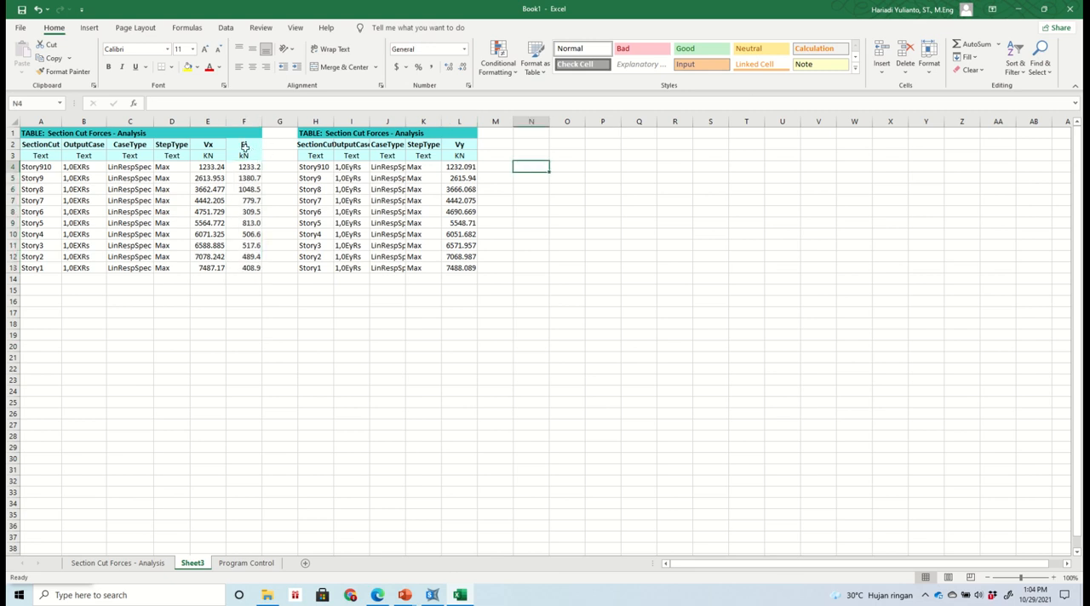
# - Copy the Fi column F2:F13, including header and unit, to M2 beside Vy in the 1,0EyRs table
pyautogui.moveTo(245, 147); pyautogui.dragTo(255, 269)
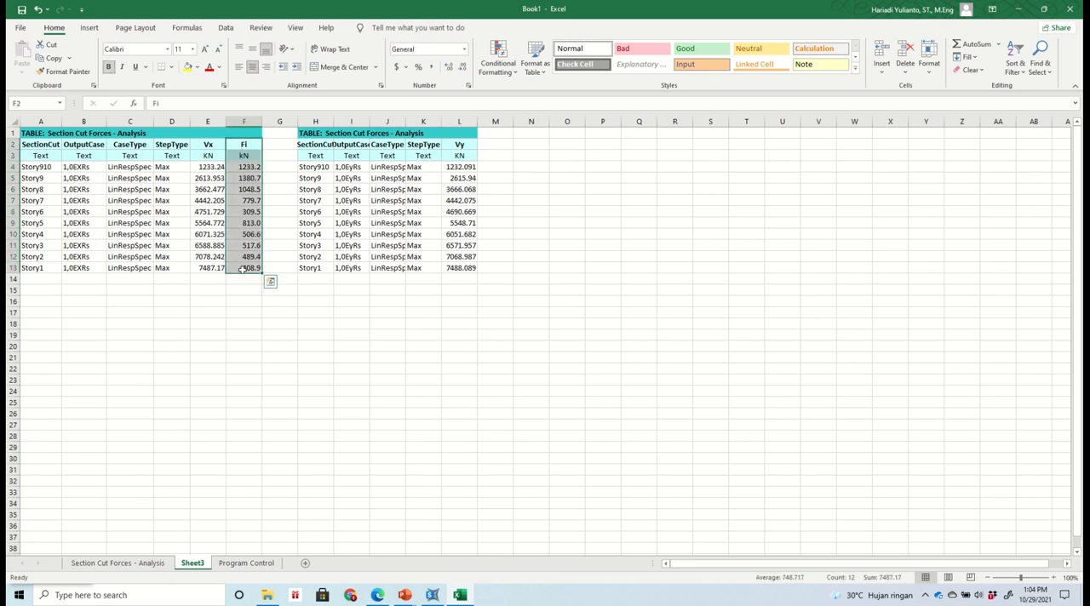
pyautogui.click(53, 60)
pyautogui.click(491, 150)
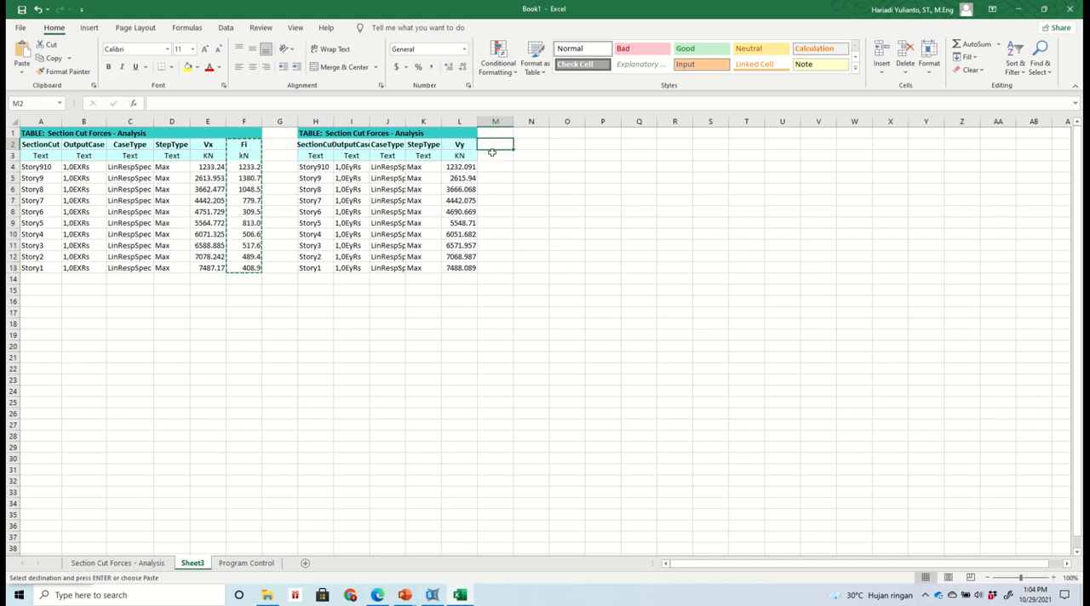
pyautogui.press('Return')
pyautogui.click(578, 248)
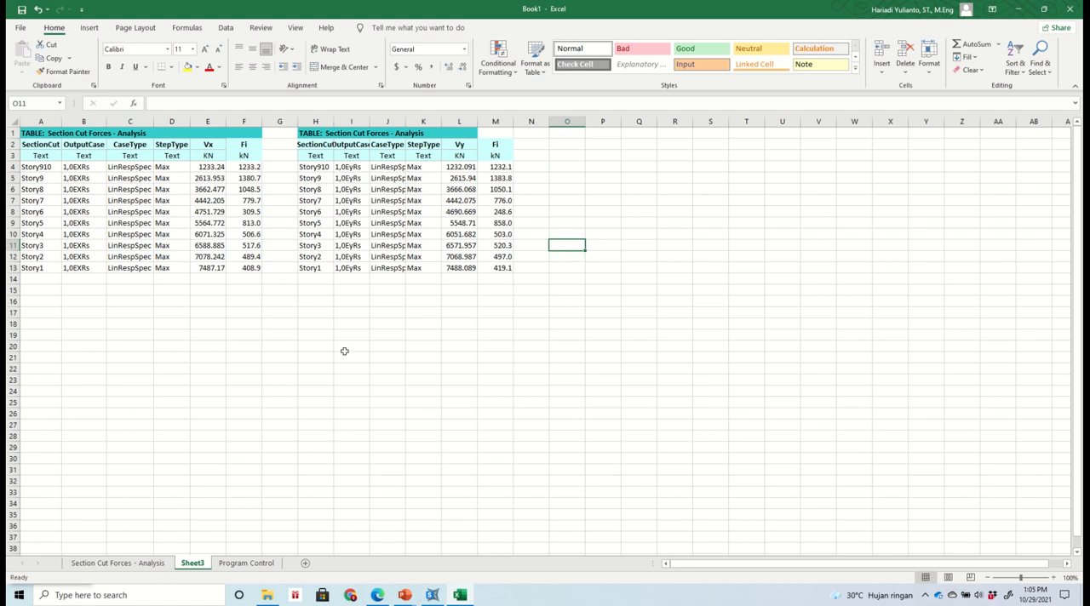
pyautogui.moveTo(504, 6)
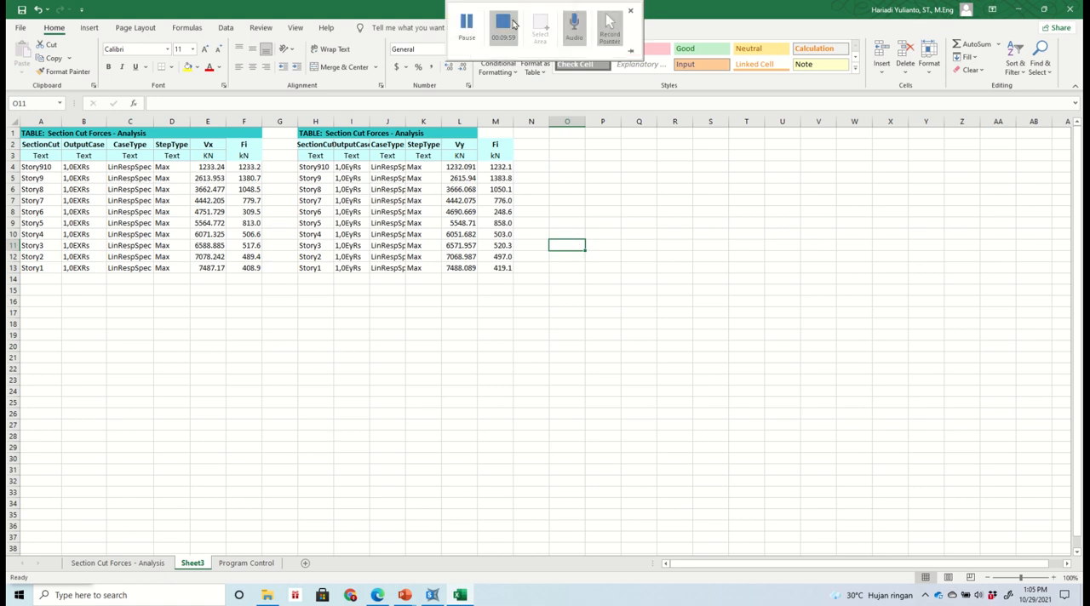